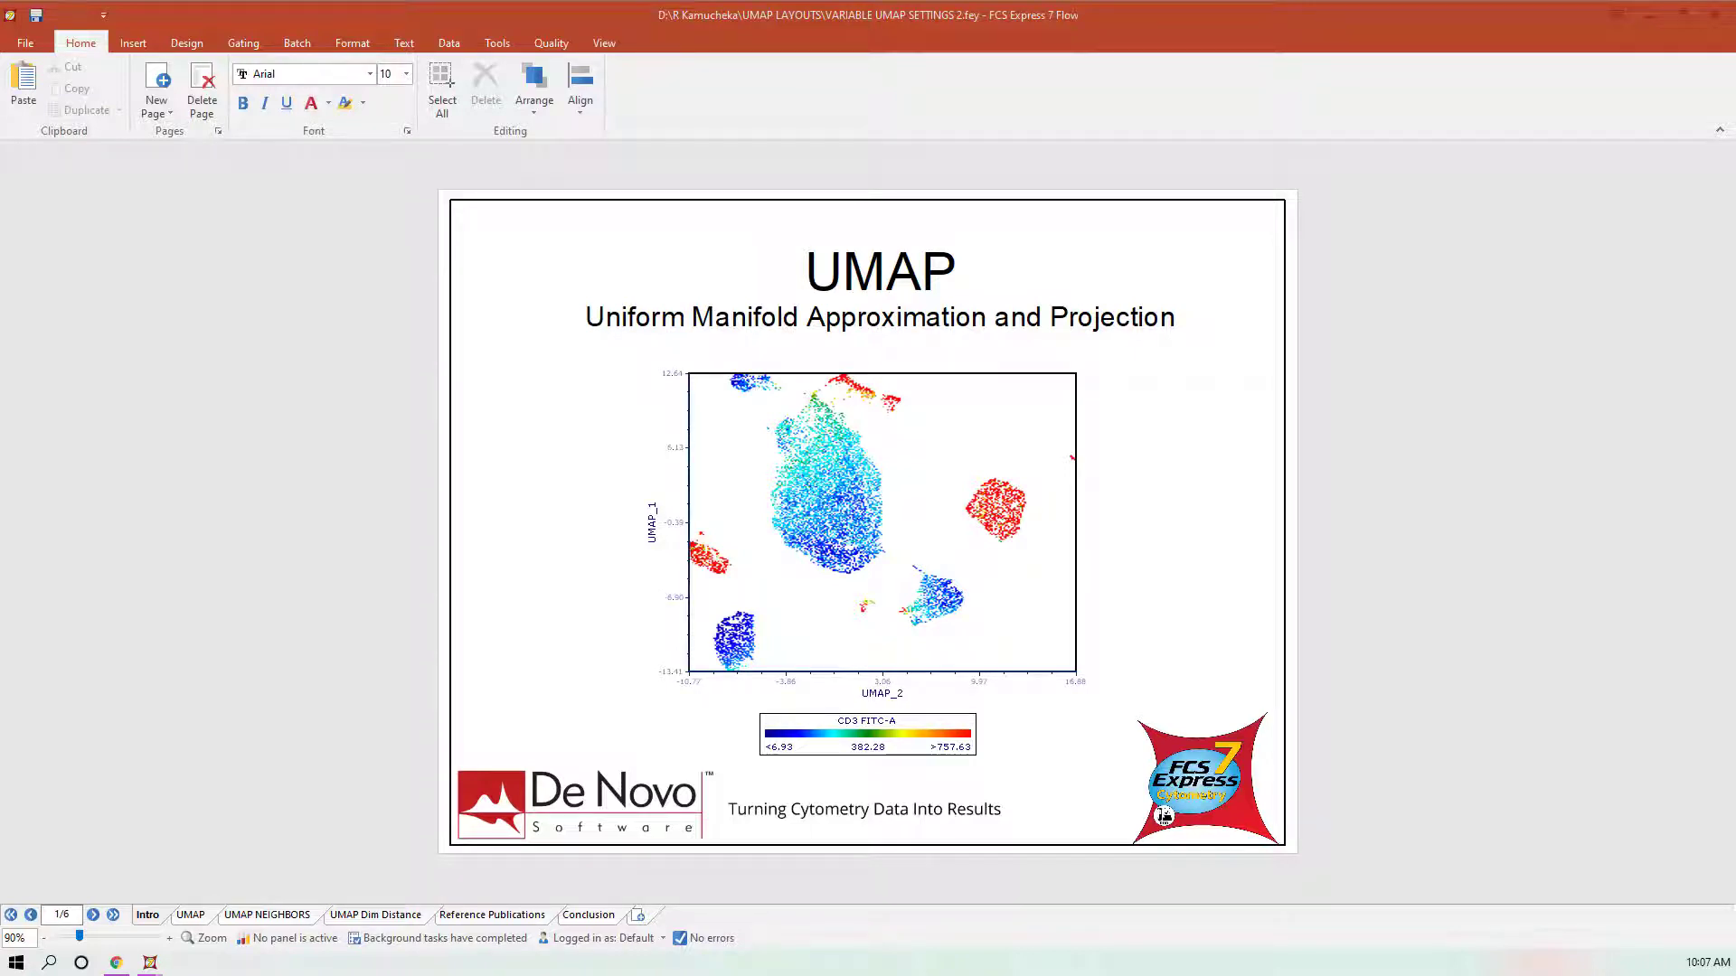
- Go to the 'What is UMAP?' page of the layout
left_click(194, 916)
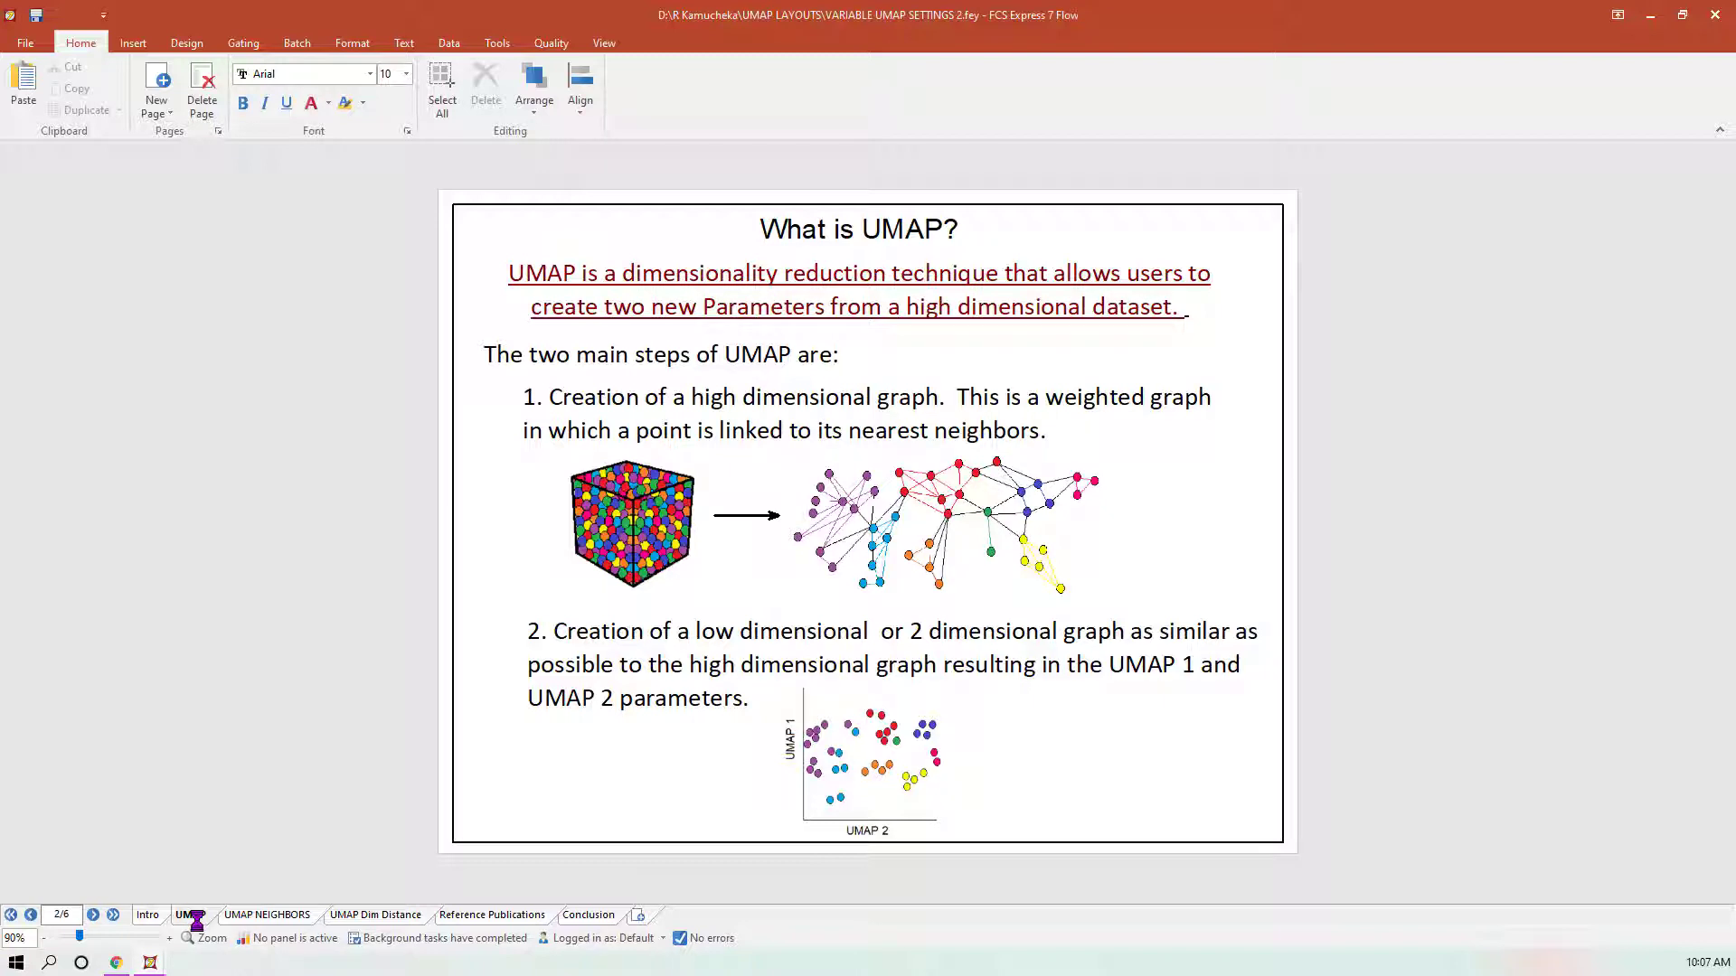
- View the UMAP NEIGHBORS comparison page, then the UMAP Dim Distance page
left_click(266, 916)
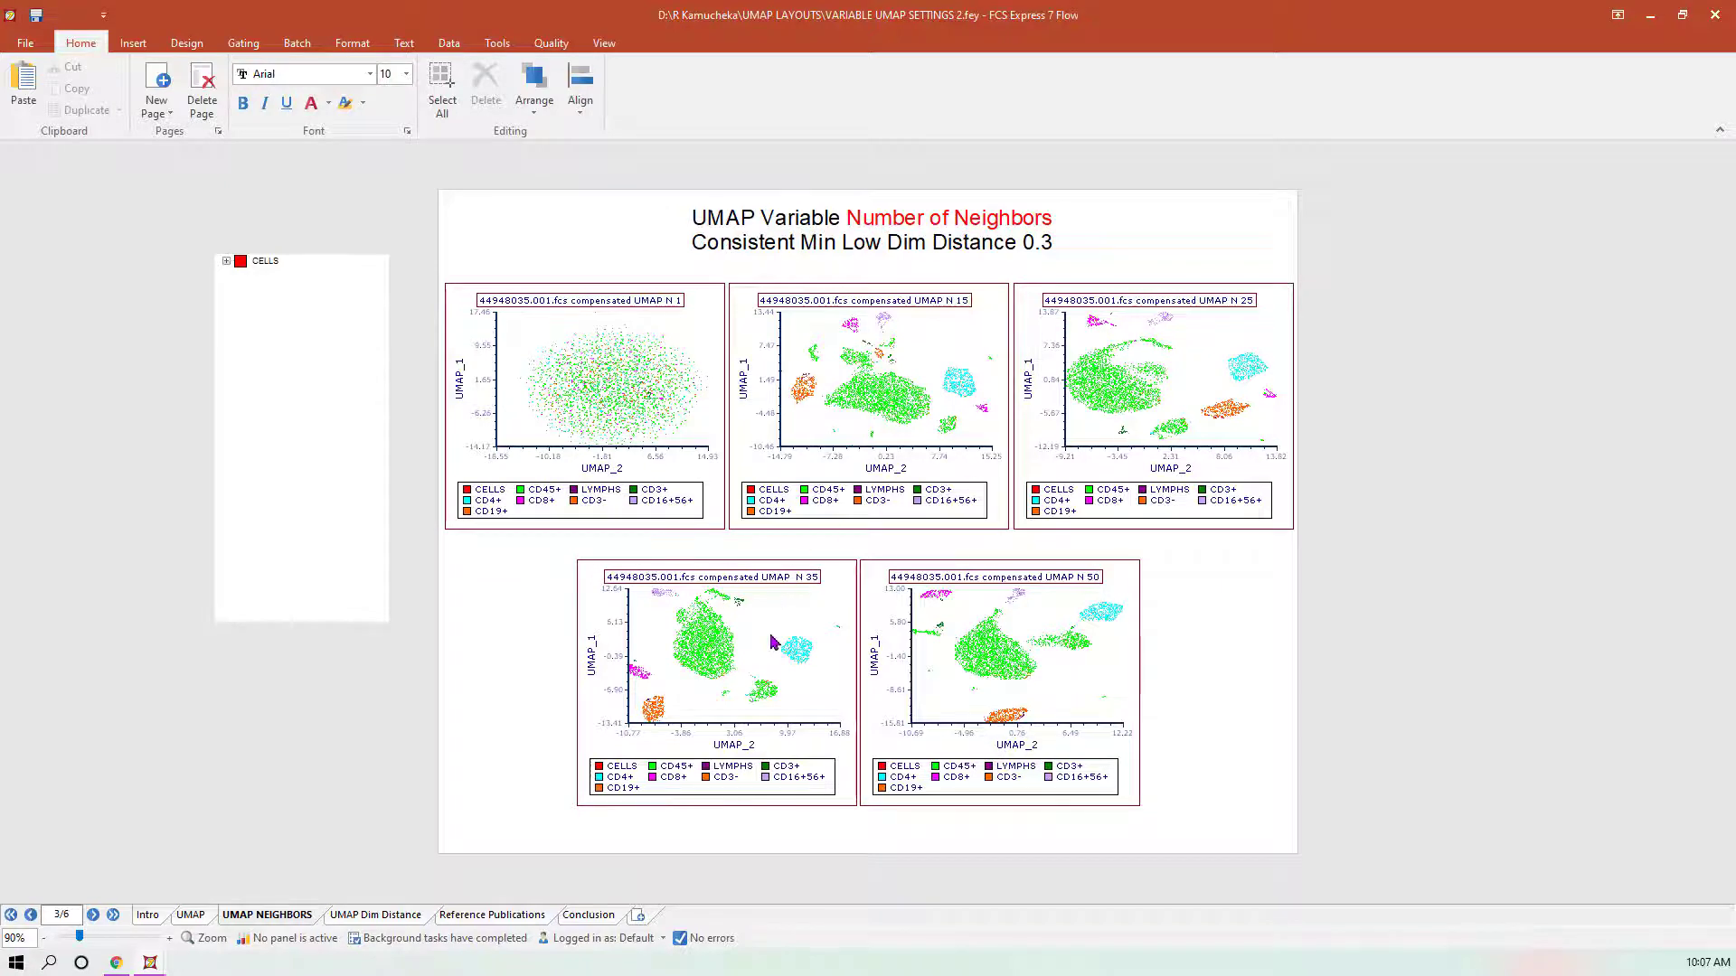
left_click(375, 915)
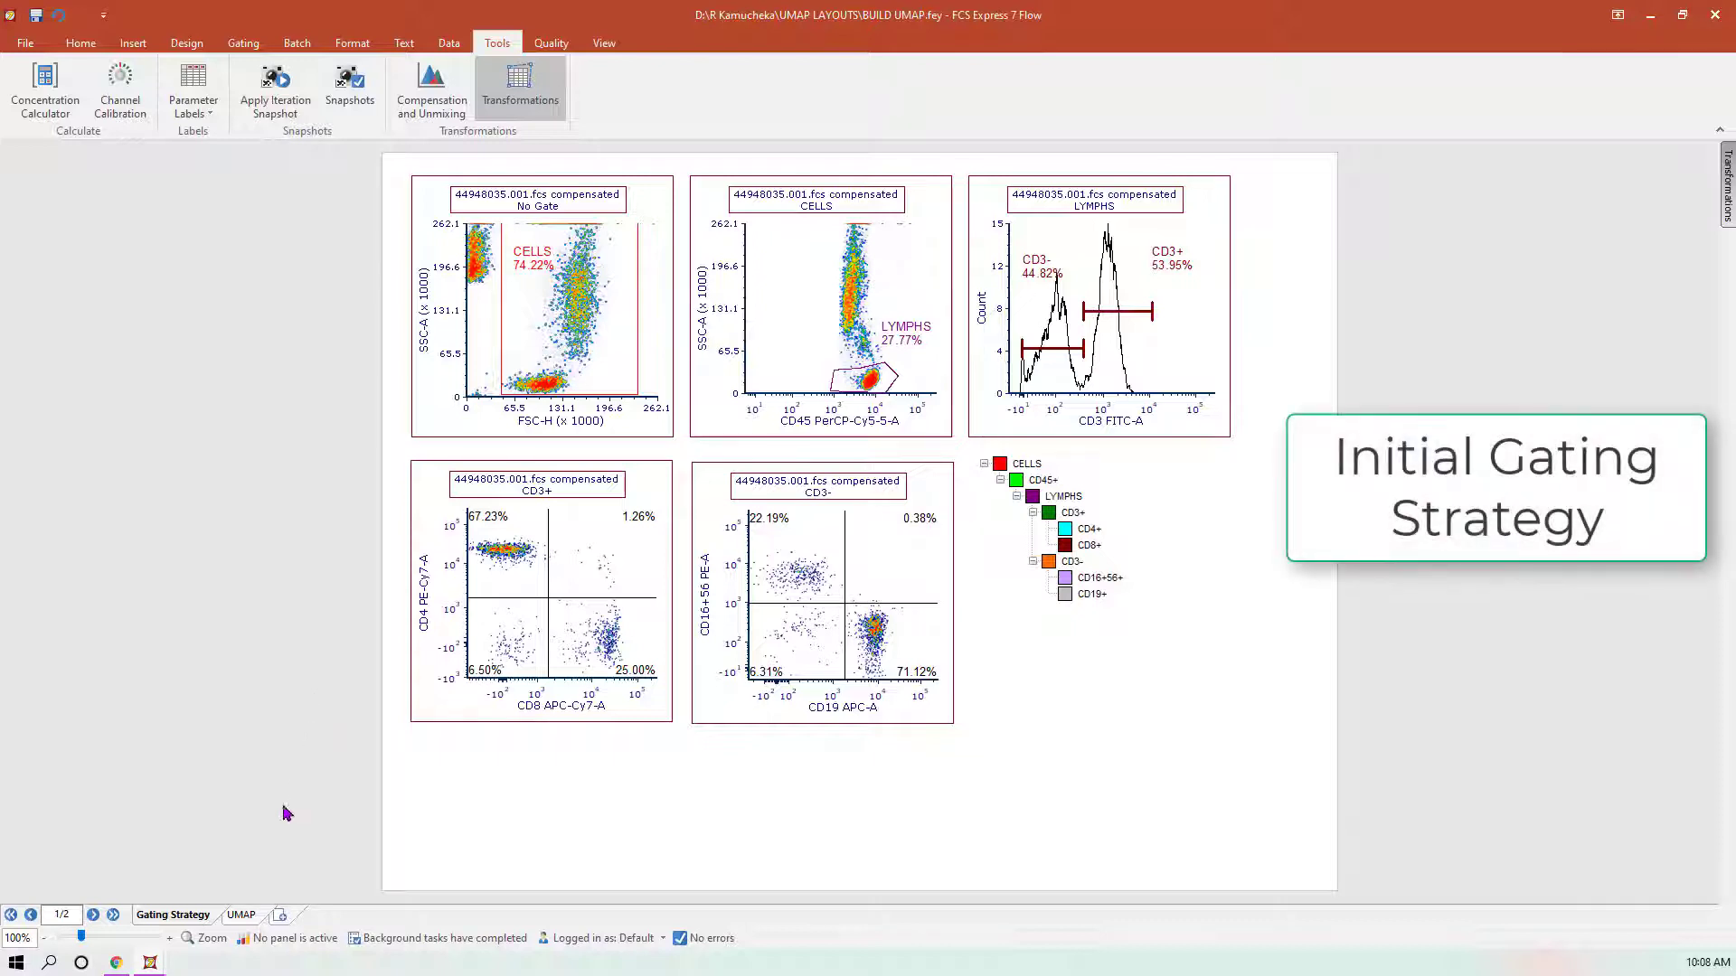
- Show the UMAP page with two plots and slide out the Transformations panel
left_click(242, 915)
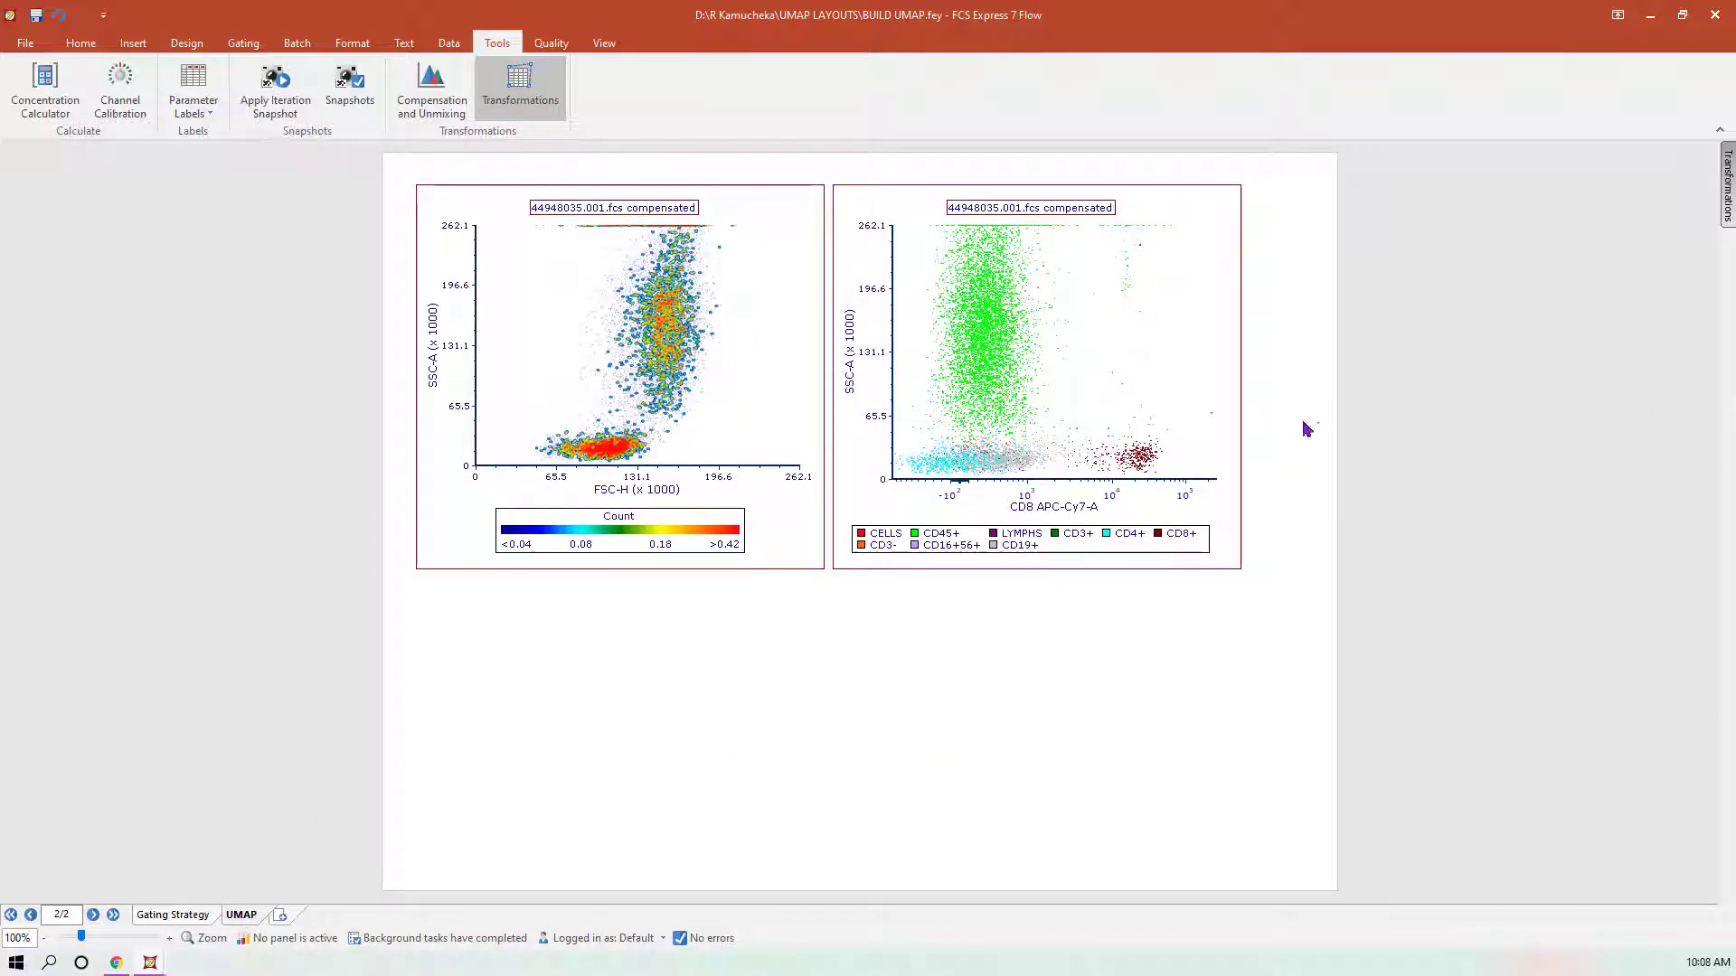
left_click(1727, 192)
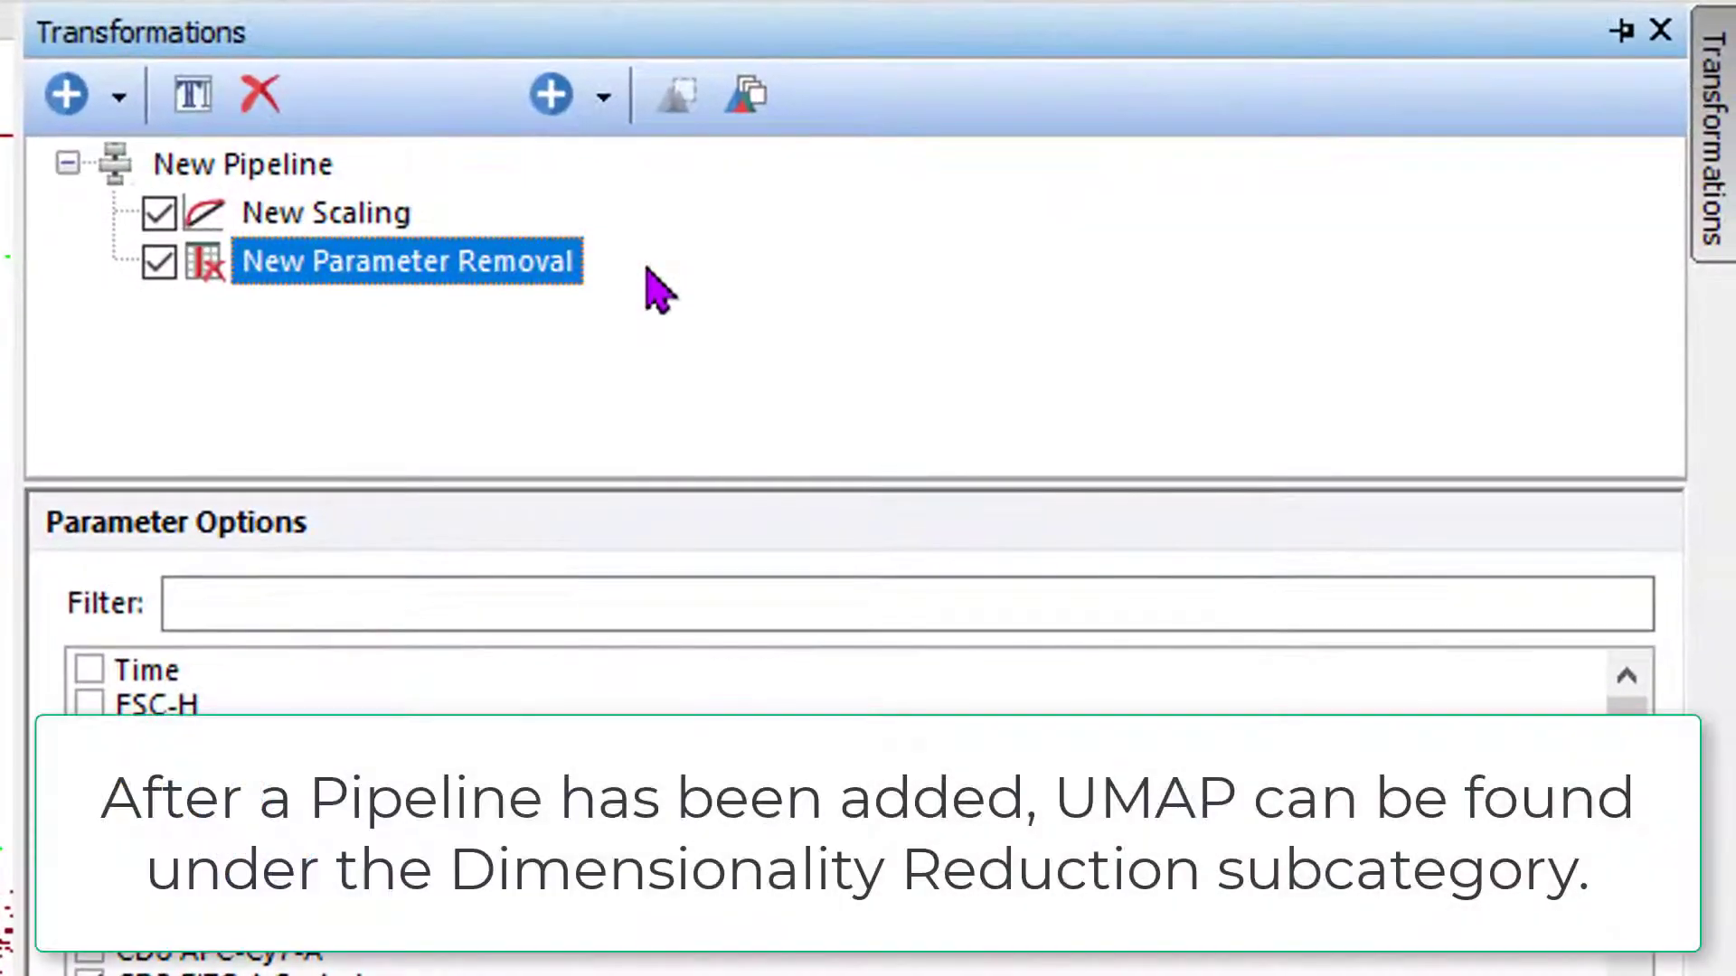
- Add a Dimensionality Reduction > UMAP step to New Pipeline
left_click(596, 97)
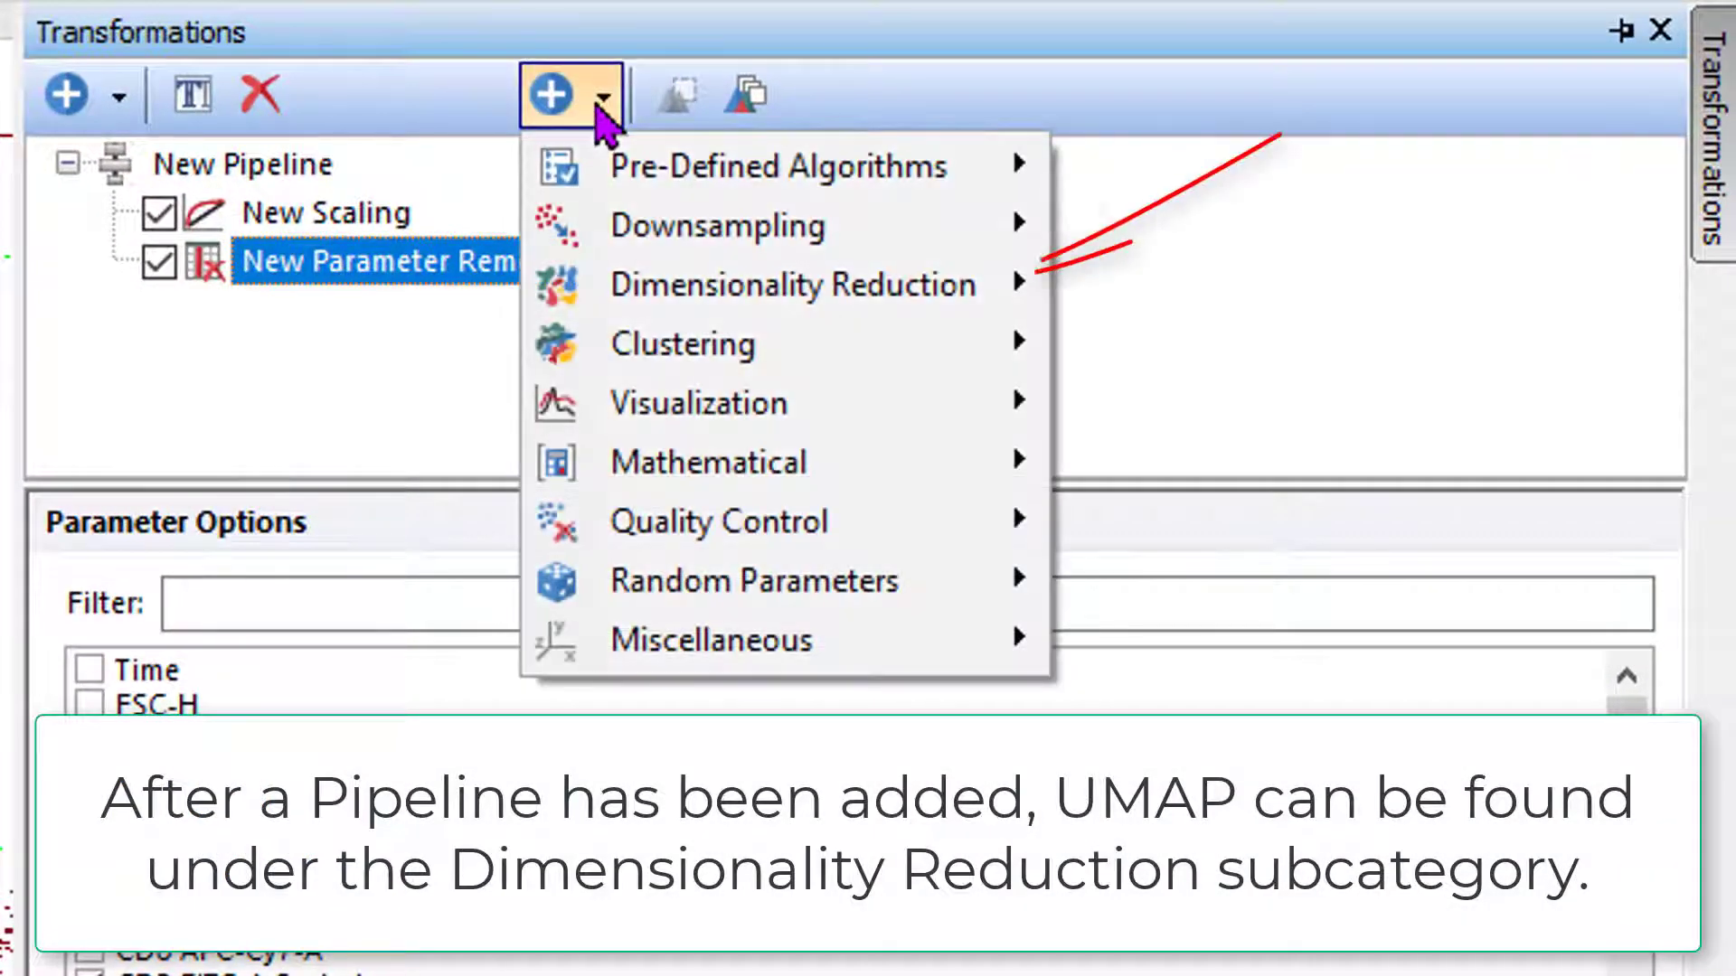
mouse_move(717, 299)
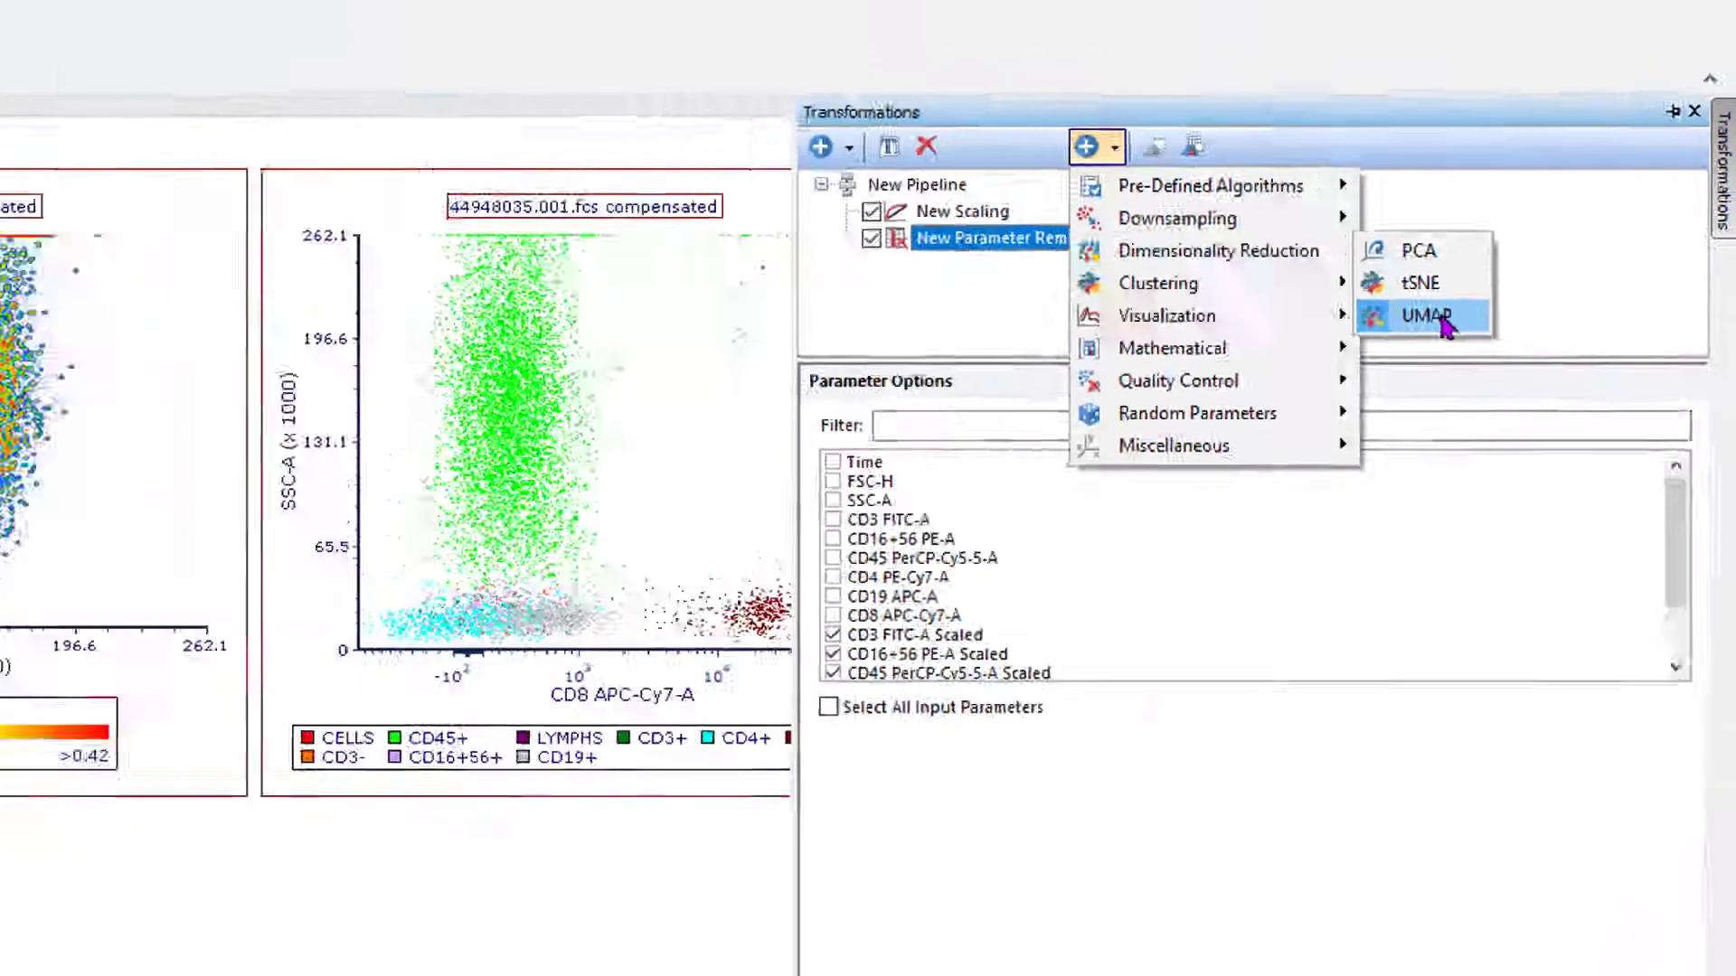
left_click(1175, 404)
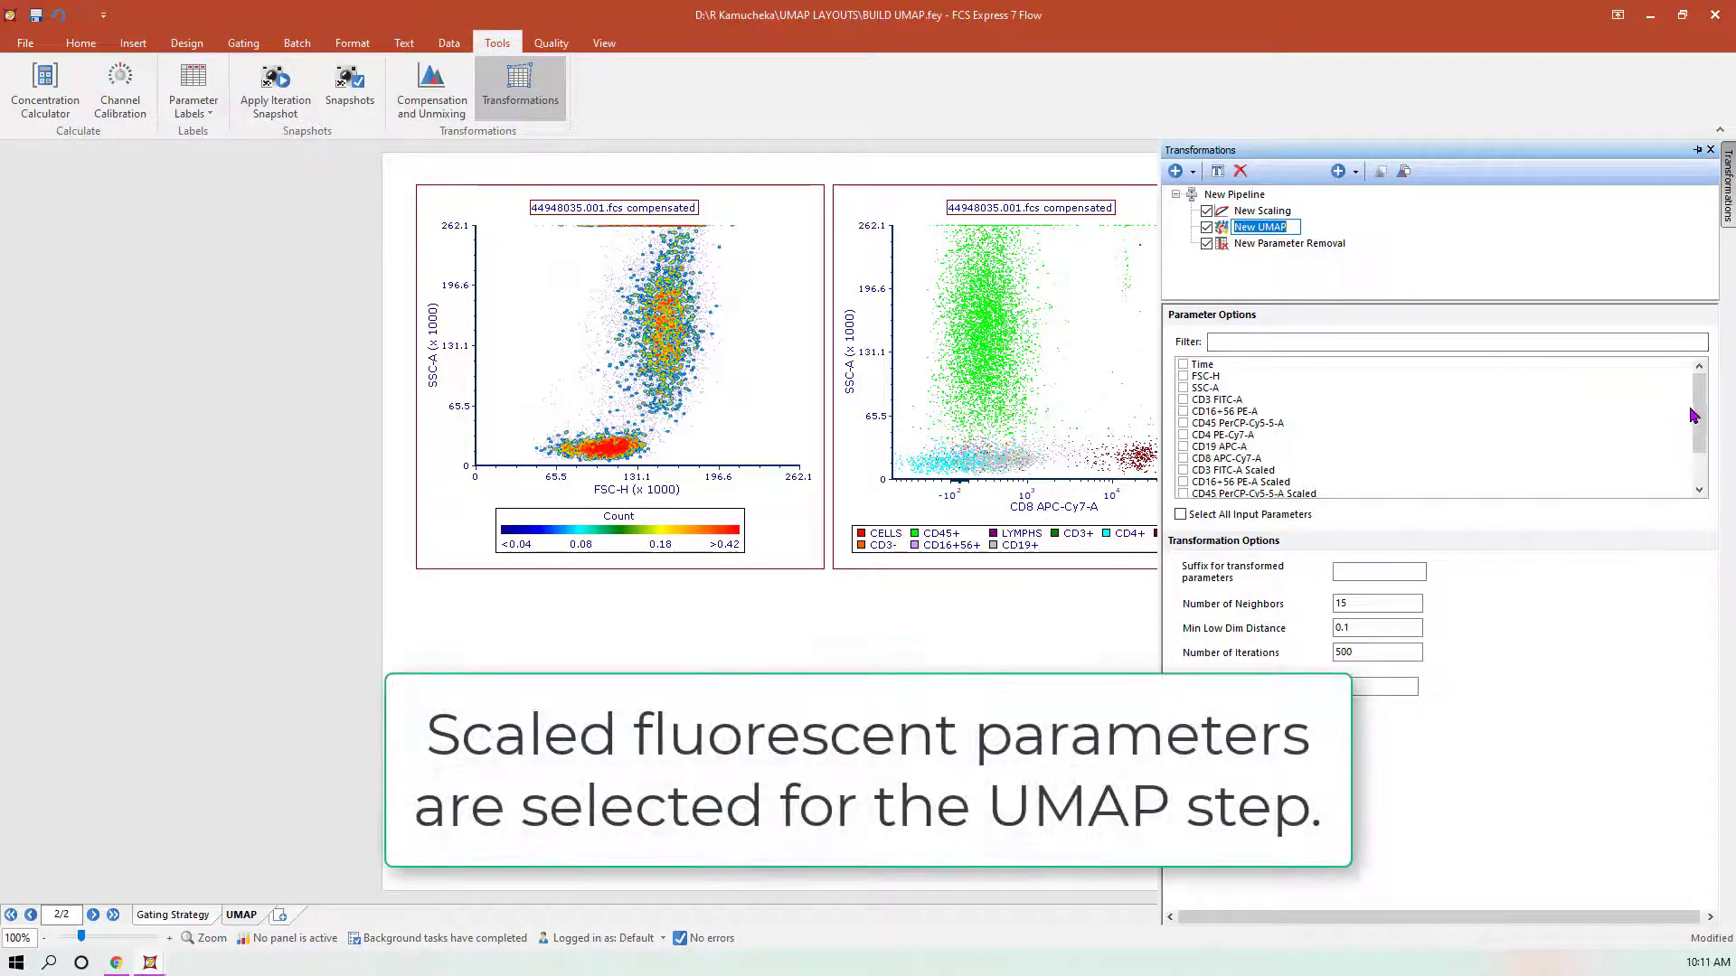
- Tick CD3, CD16+56, CD45, CD4, CD19 and CD8 Scaled as UMAP inputs
left_click_drag(1695, 413, 1704, 441)
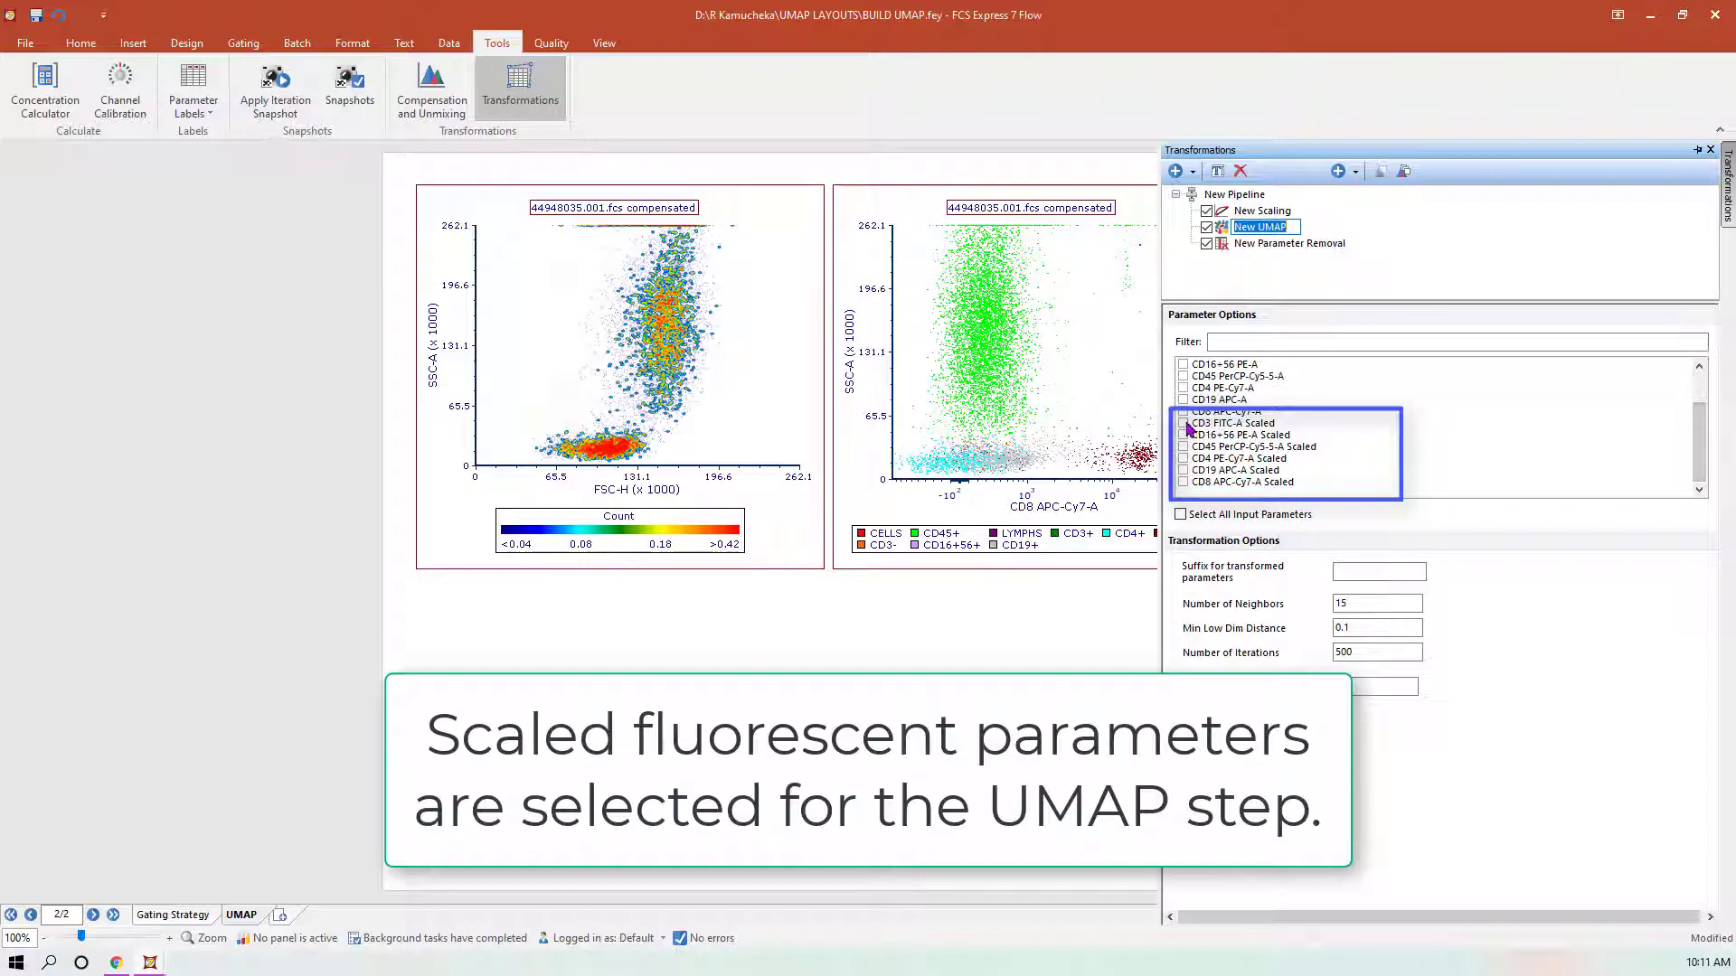
left_click(1183, 423)
left_click(1184, 435)
left_click(1184, 446)
left_click(1184, 458)
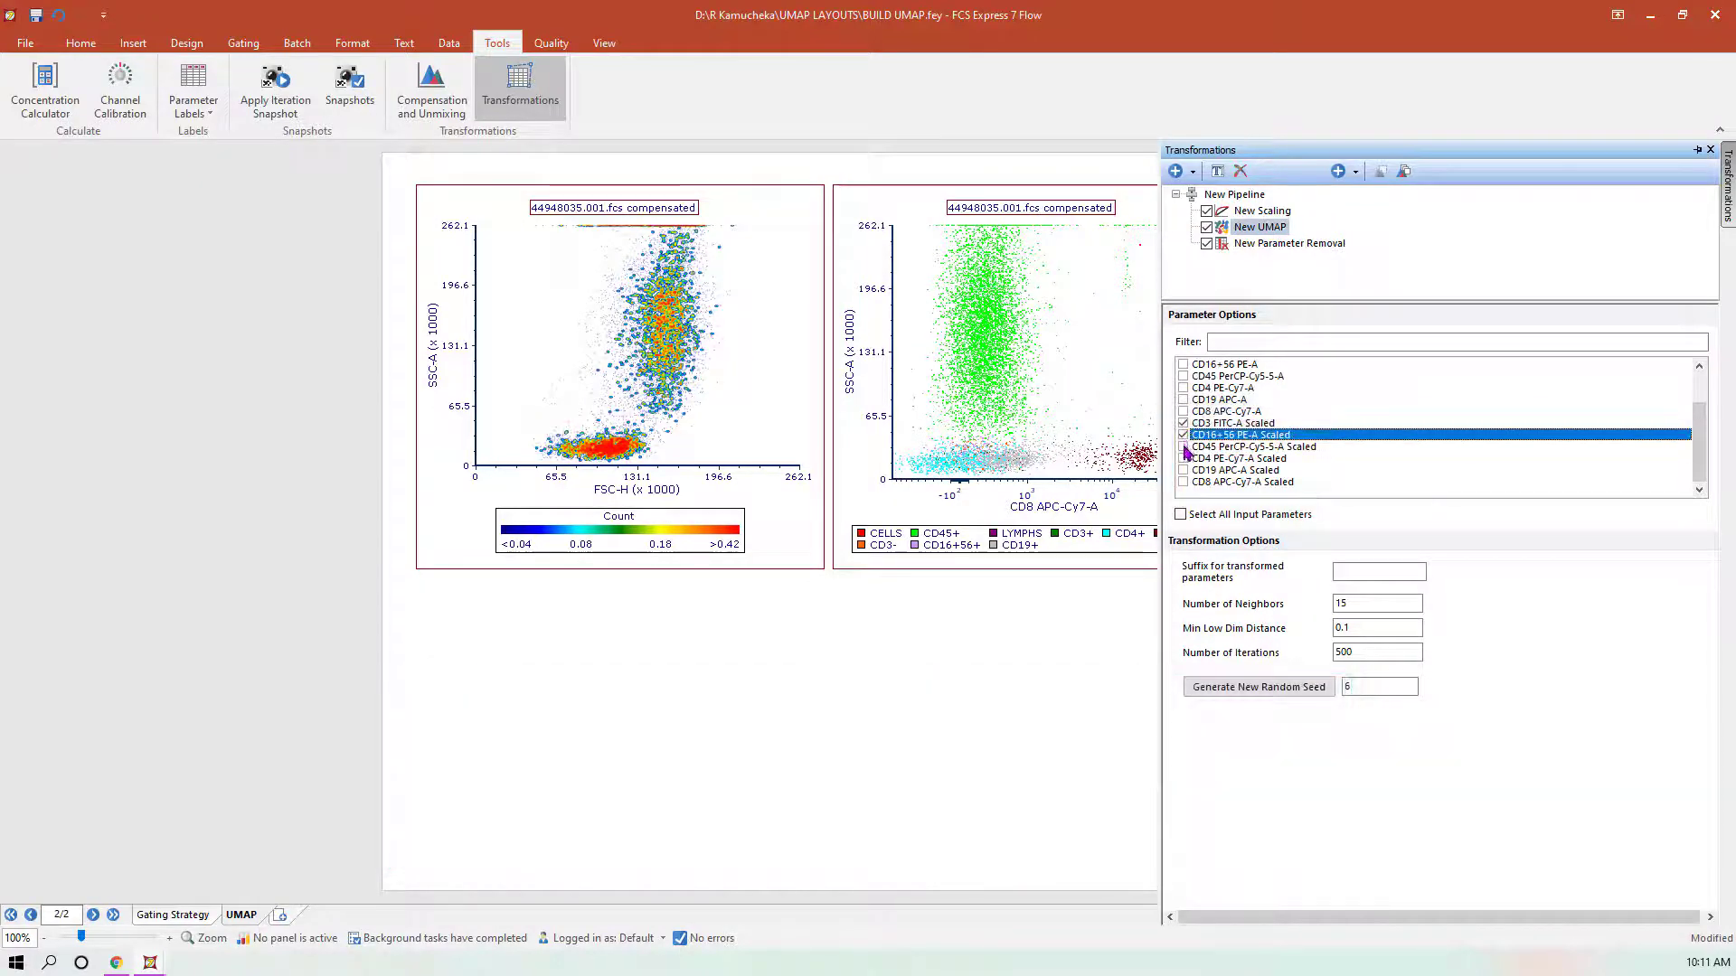
left_click(1184, 470)
left_click(1184, 482)
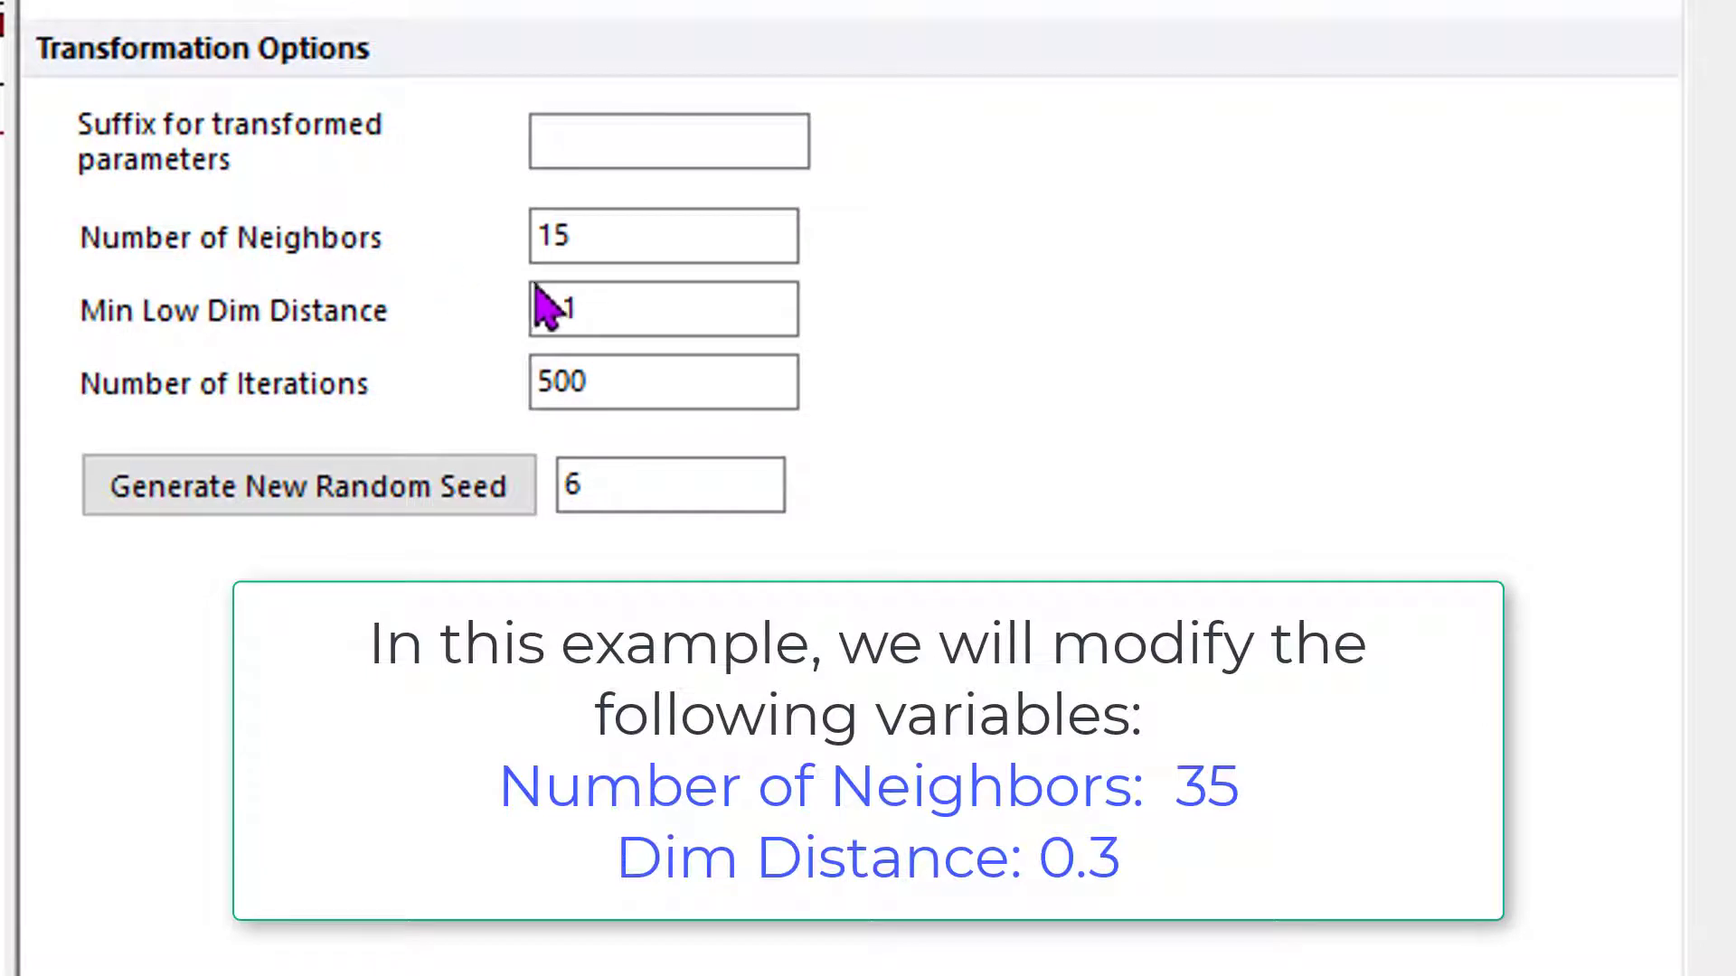
- Change Number of Neighbors from 15 to 35 and Min Low Dim Distance to 0.3
left_click(612, 233)
left_click_drag(612, 233, 486, 235)
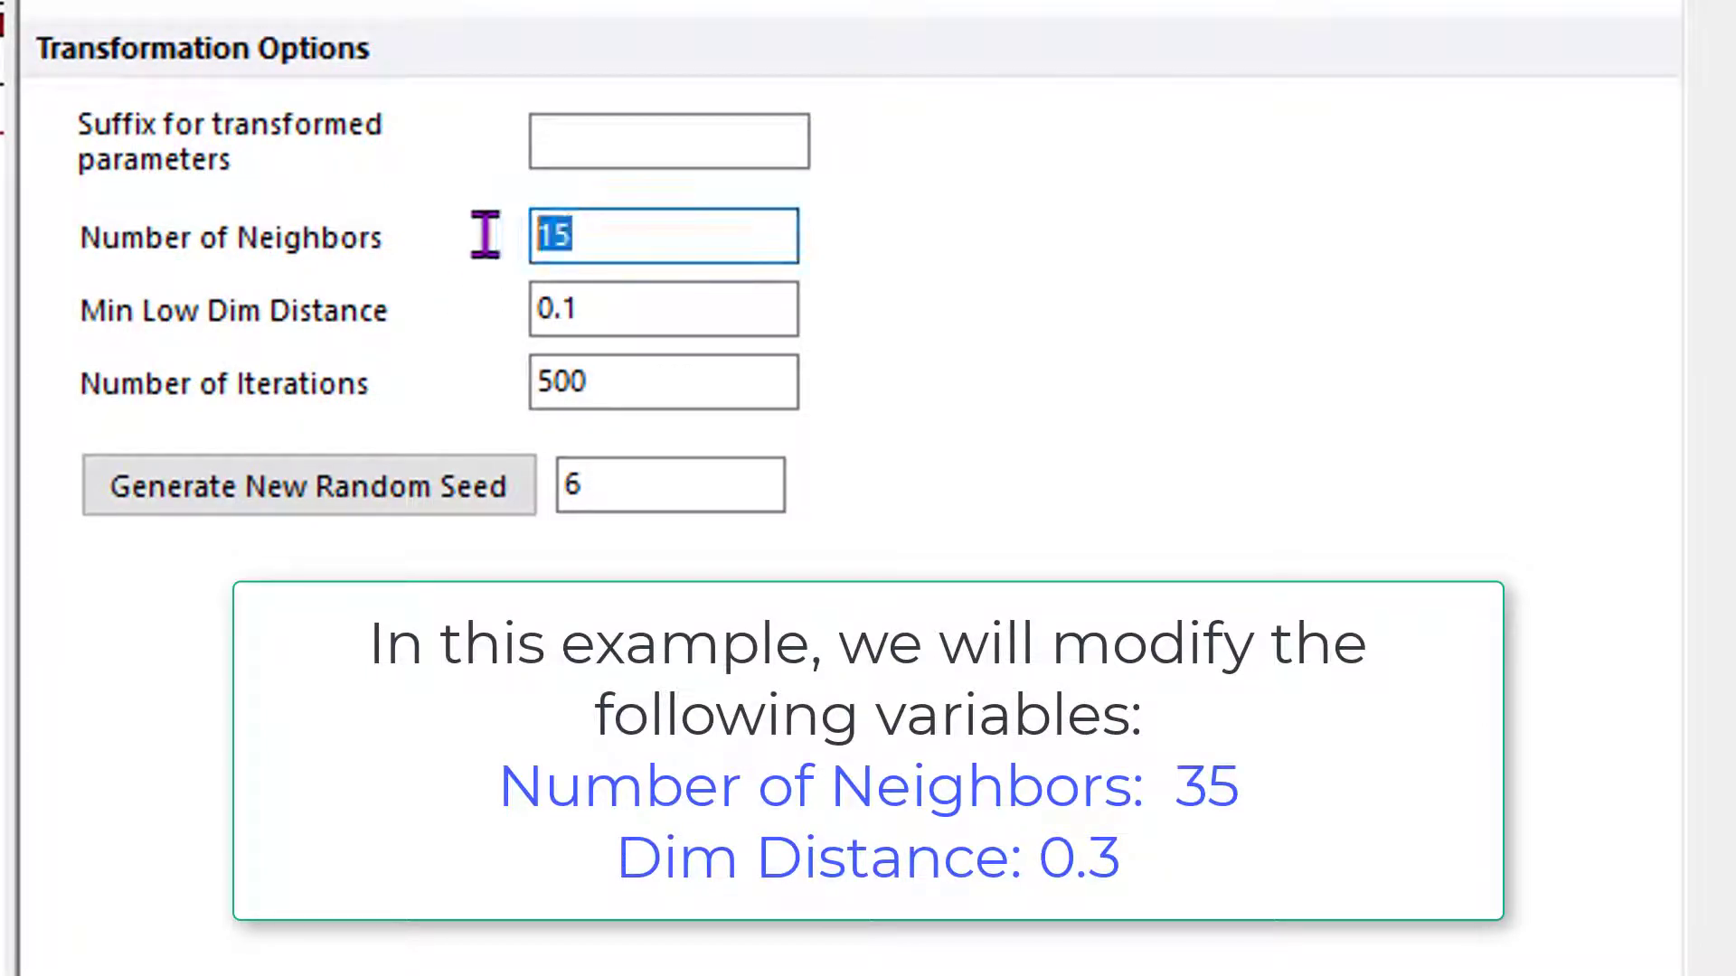
type("35")
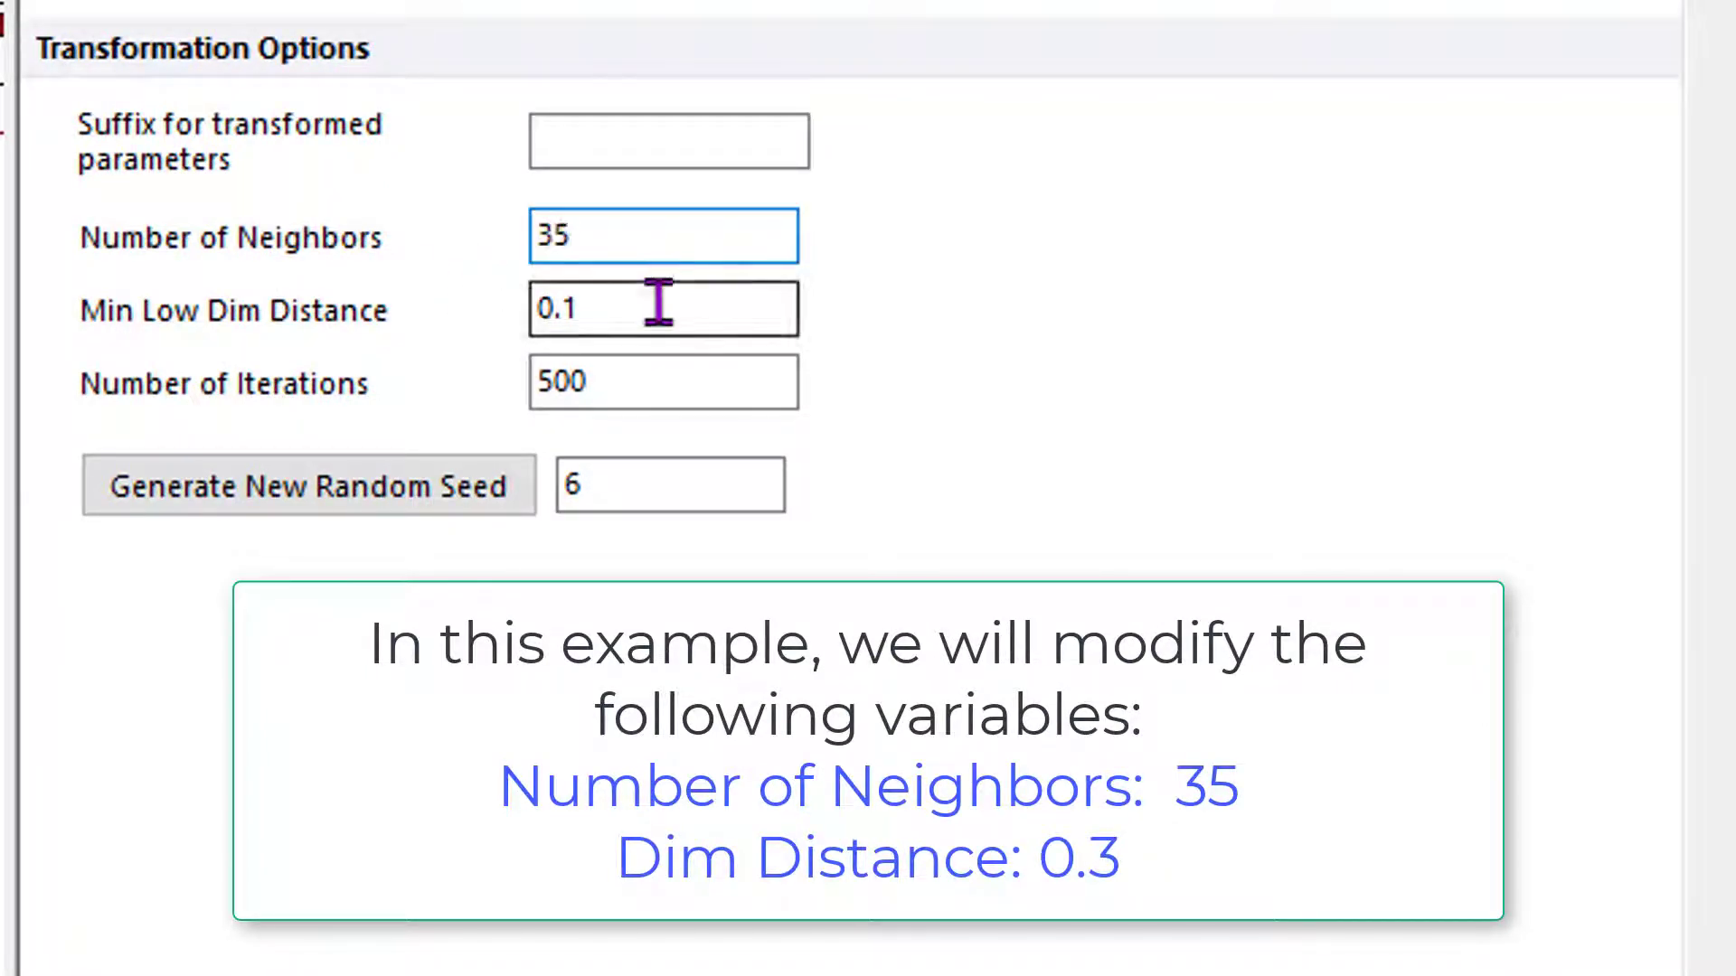
left_click_drag(658, 305, 465, 297)
type("0.3")
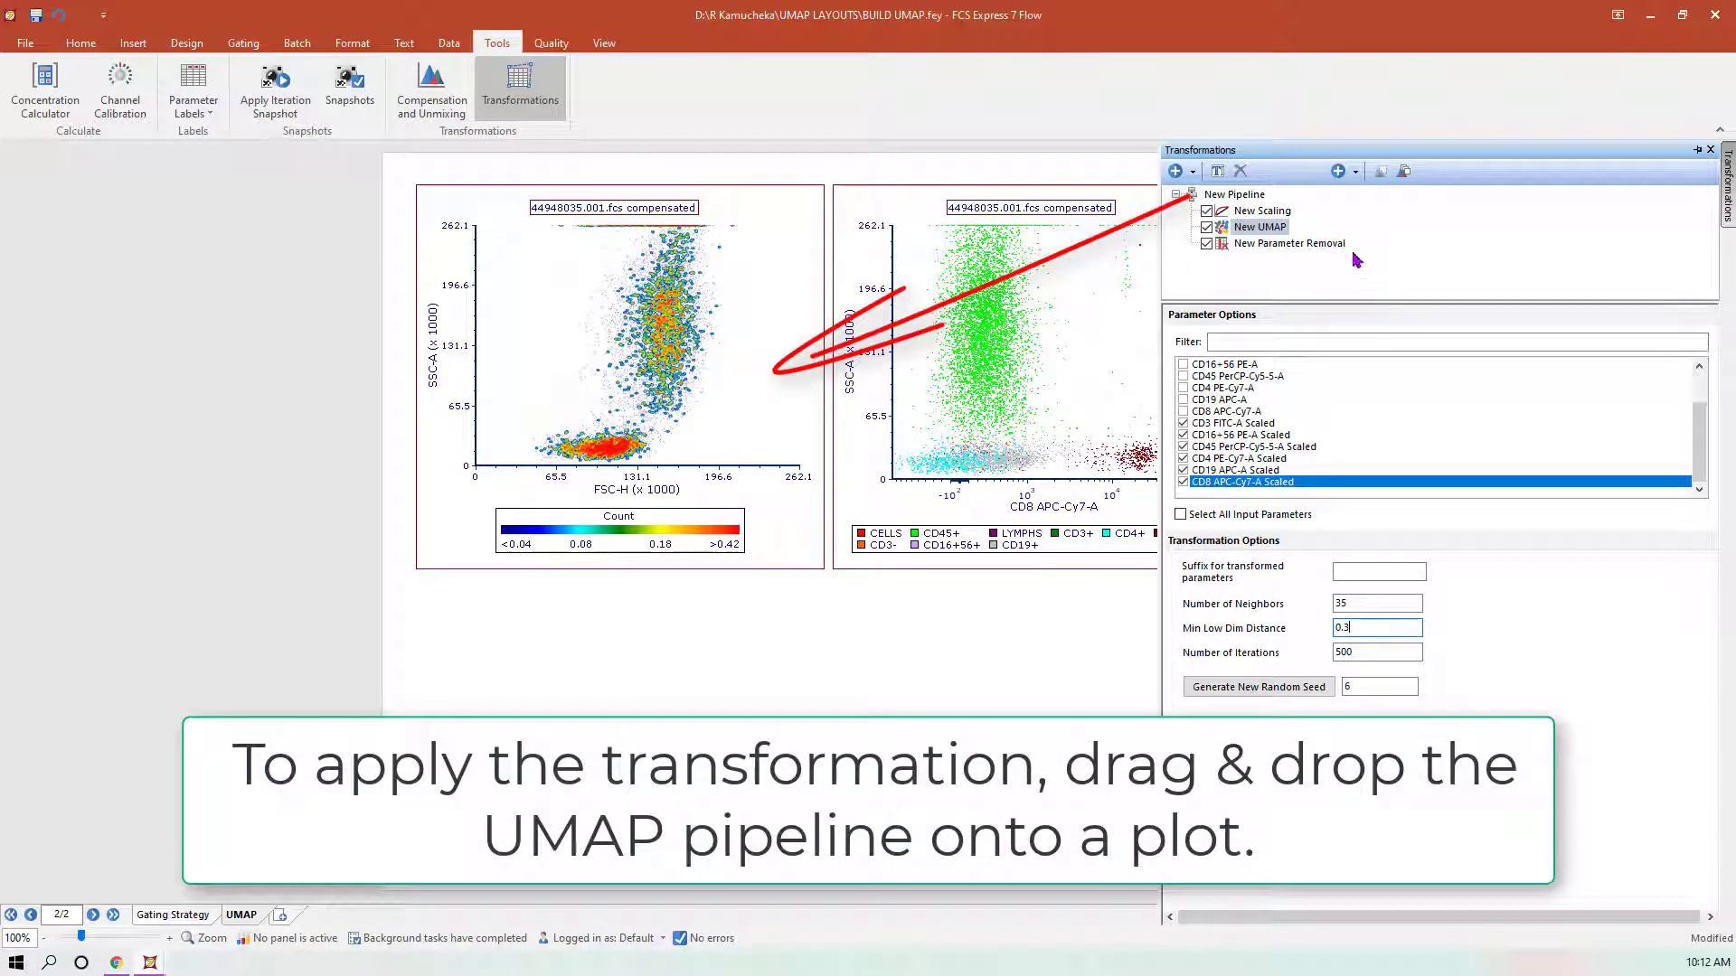
- Apply New Pipeline to the left plot by dragging, and to the right plot
left_click(1241, 196)
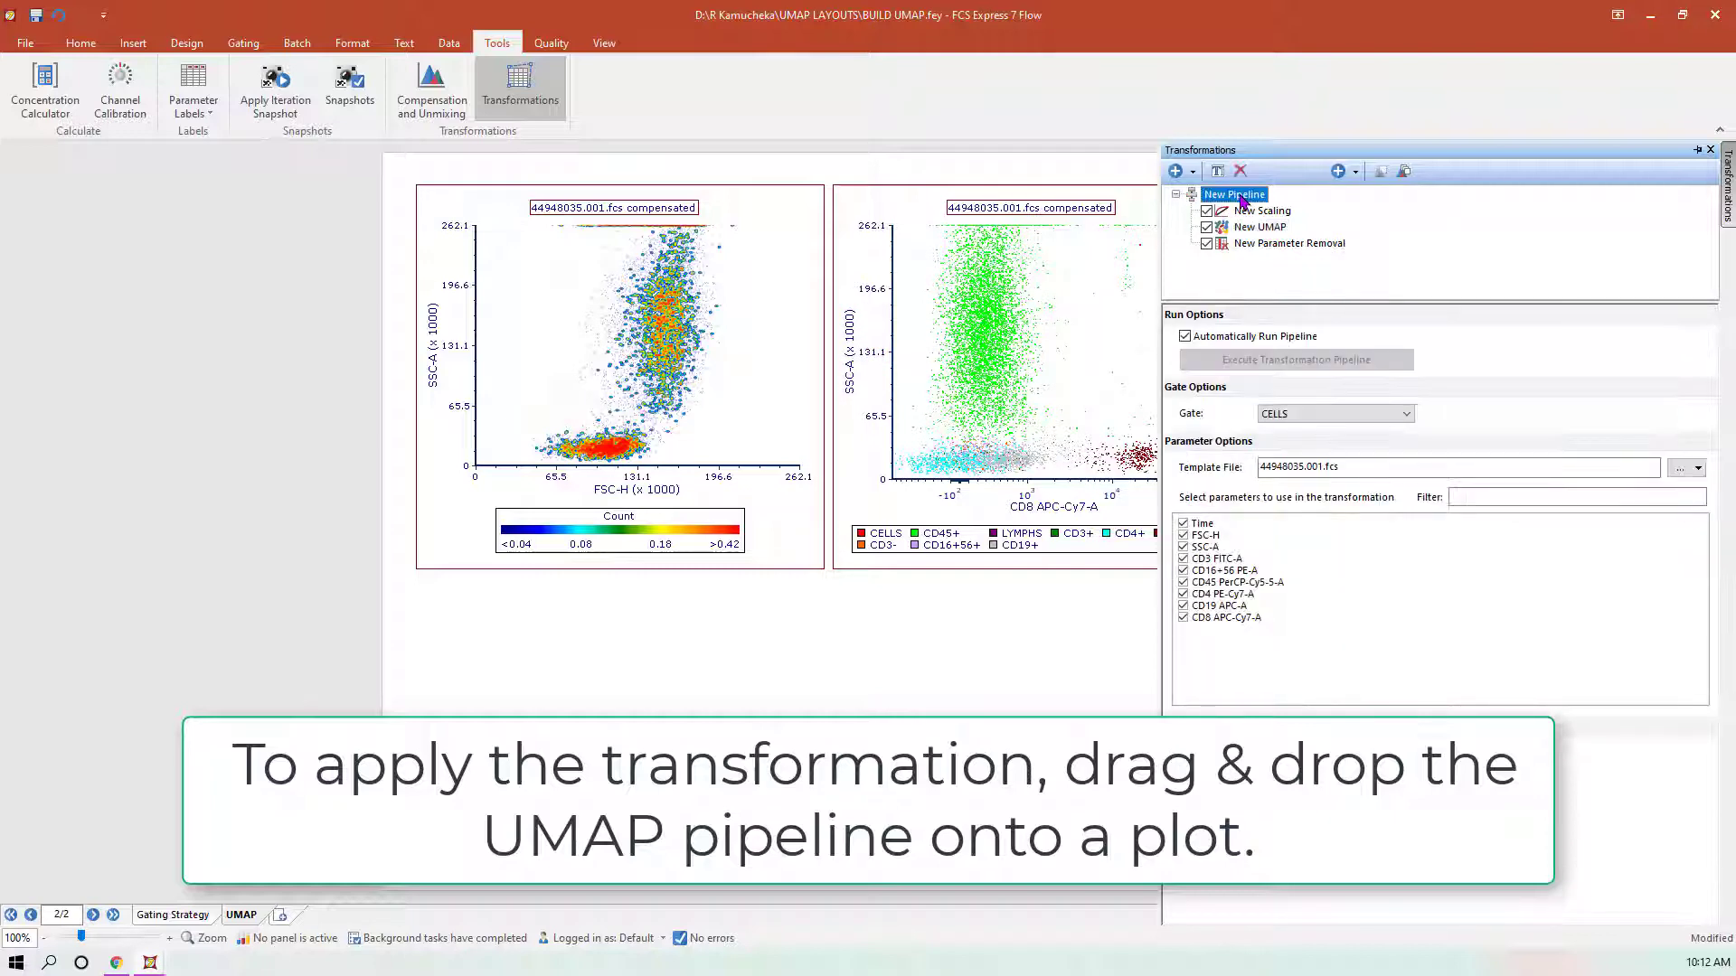
left_click_drag(1241, 196, 728, 360)
left_click(934, 413)
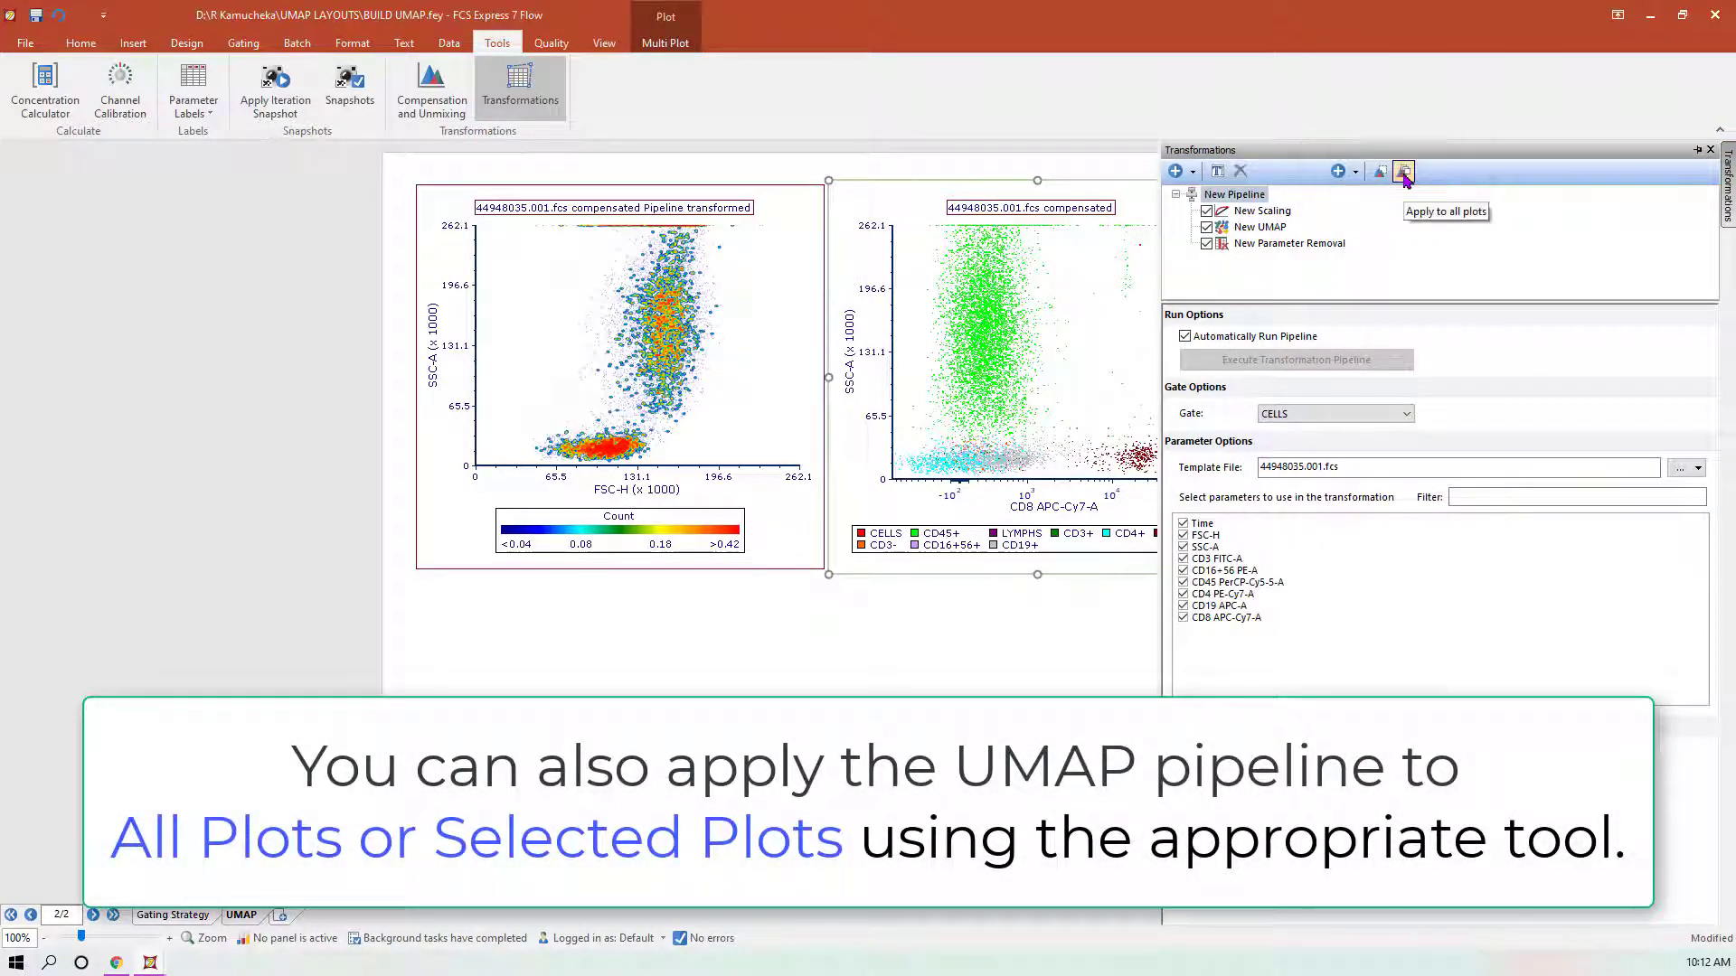
left_click(1379, 174)
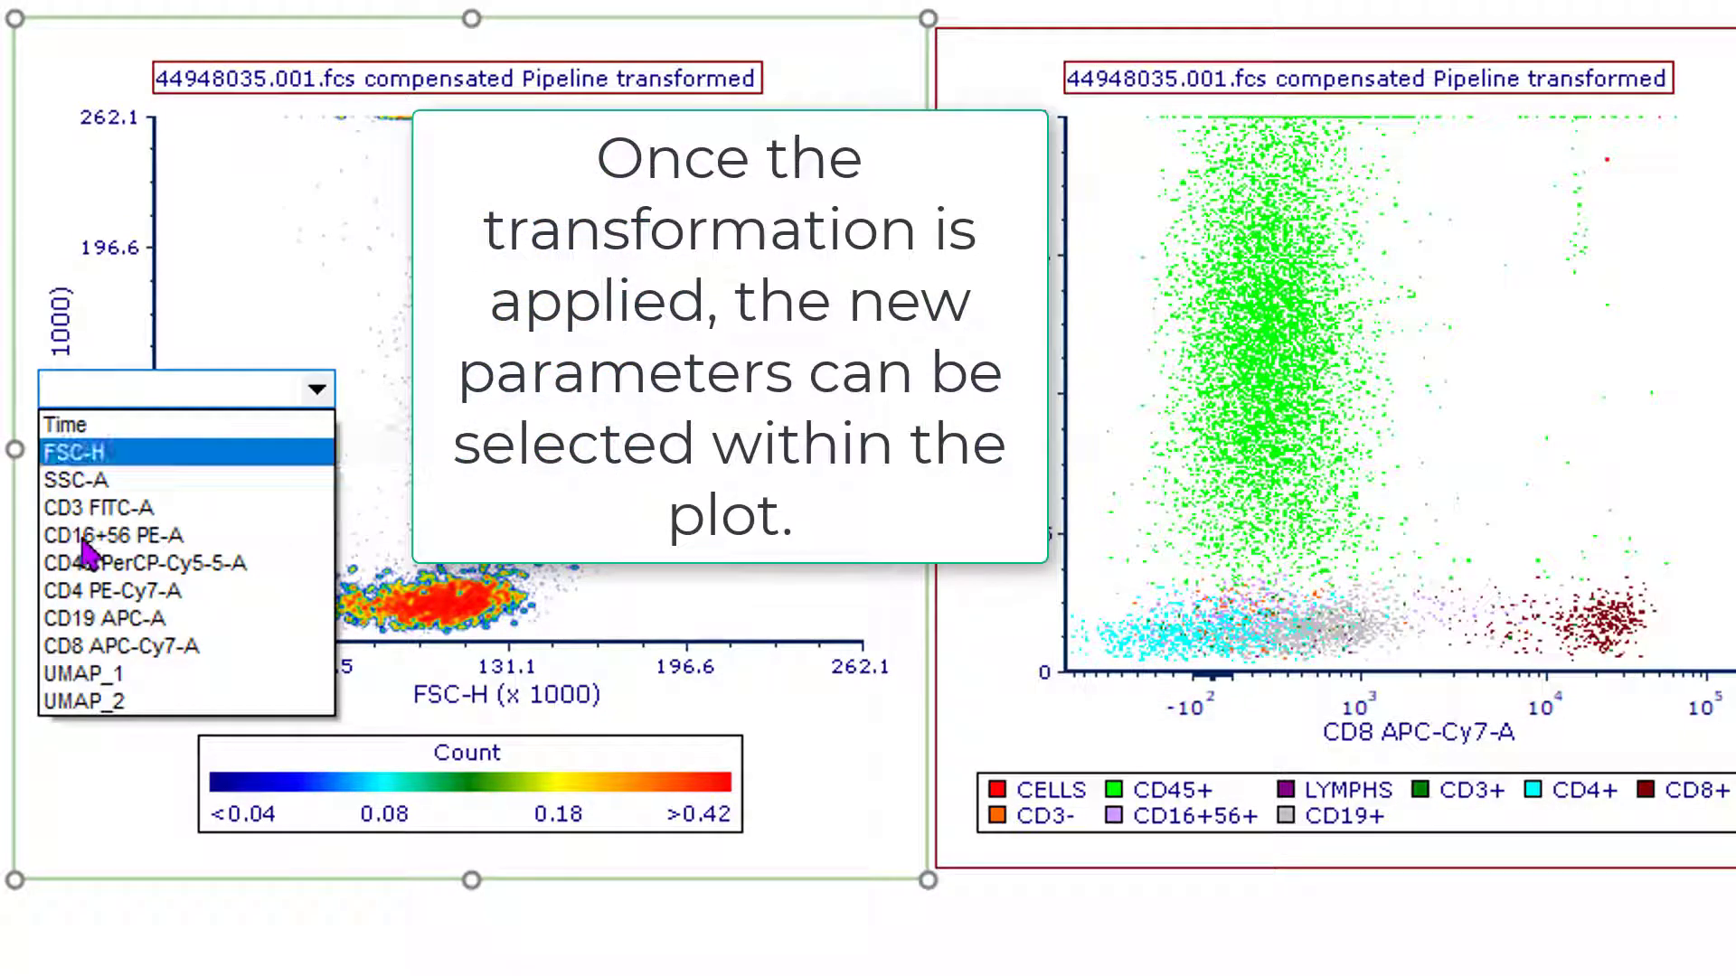
- Set both plots to UMAP_1 on the Y axis and UMAP_2 on the X axis
left_click(122, 676)
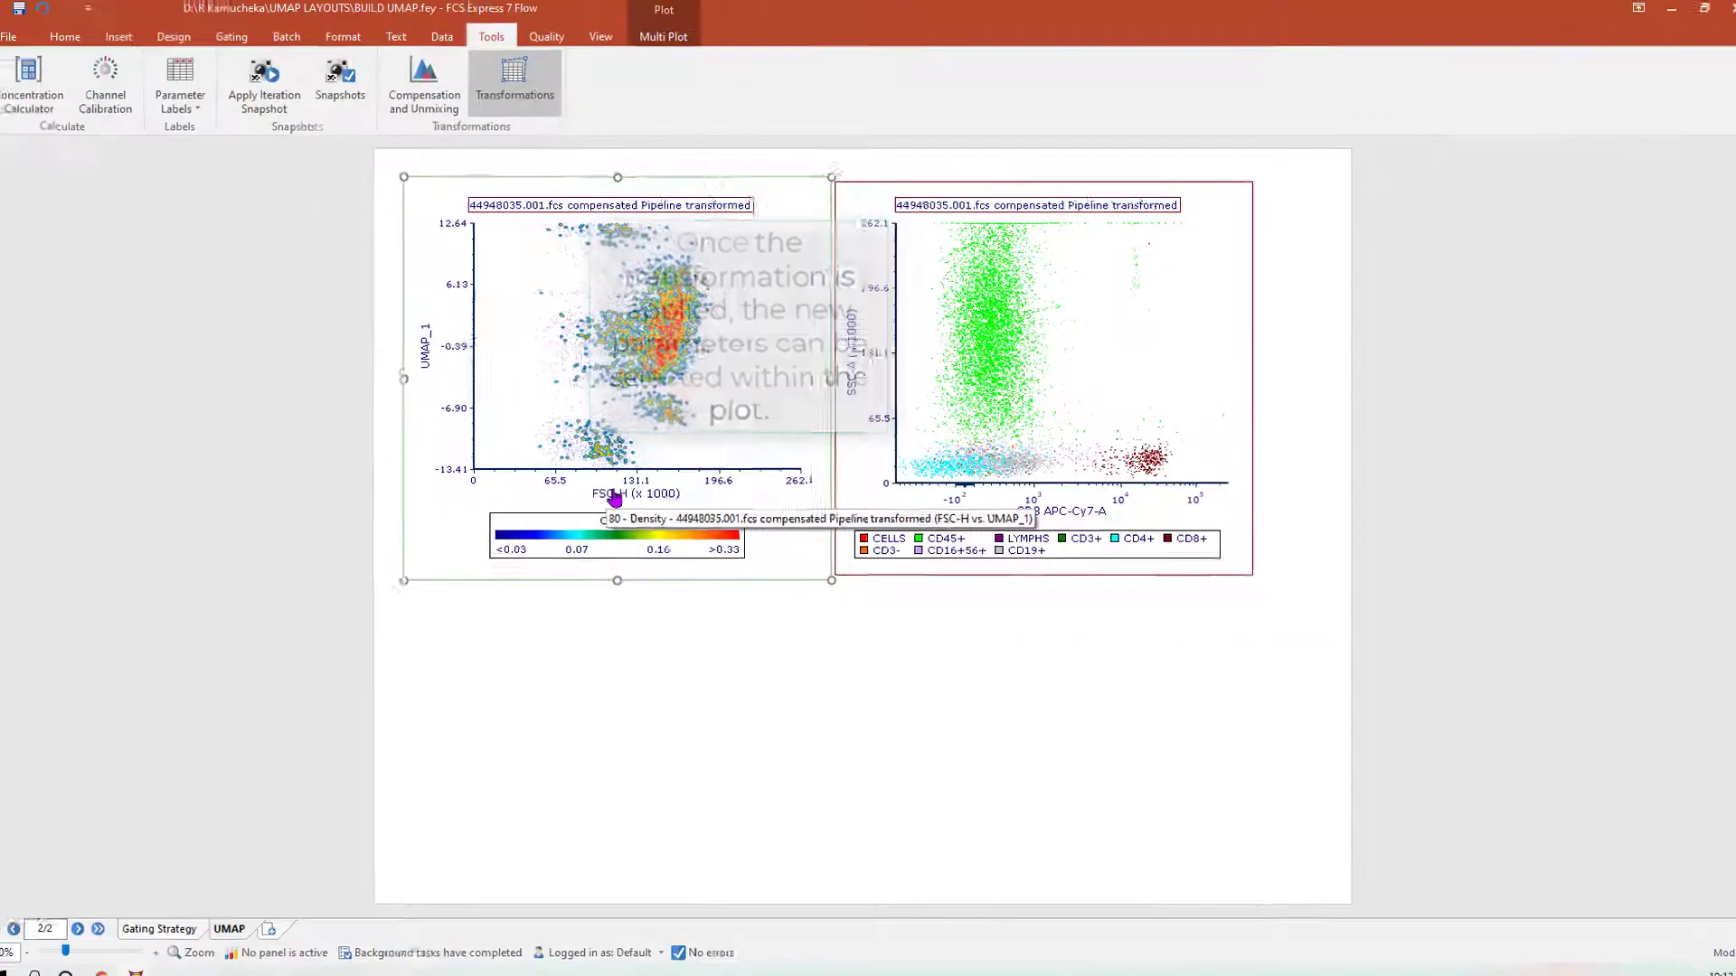
left_click(507, 624)
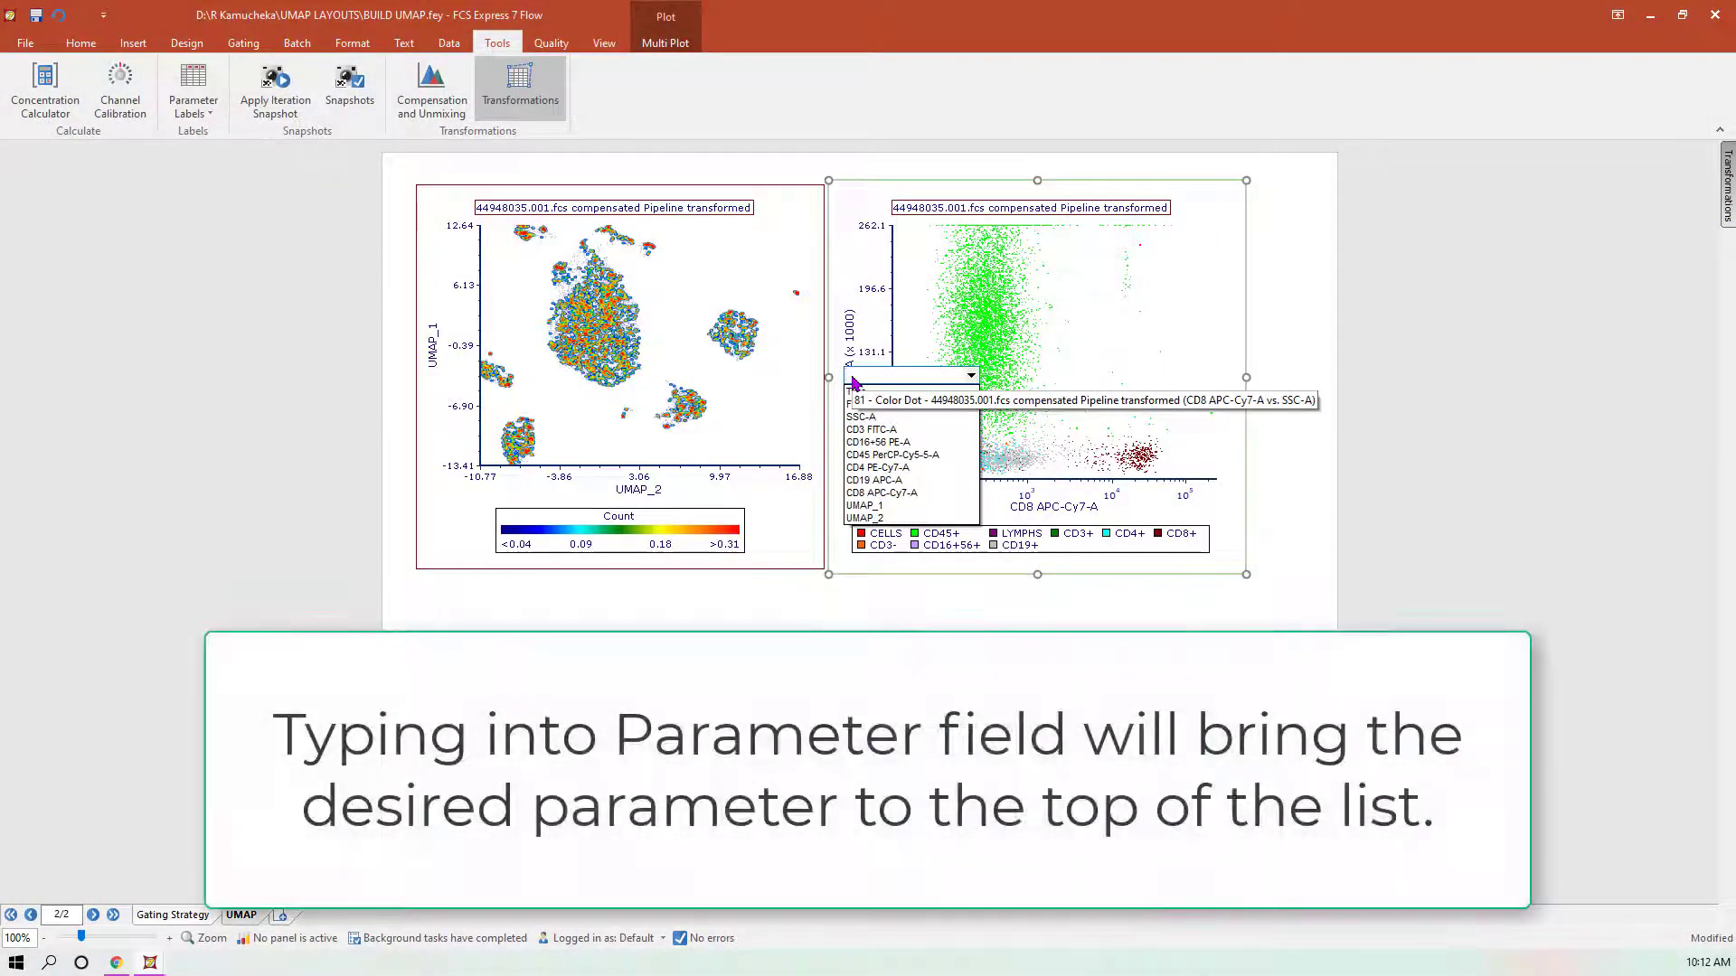
type("UMA")
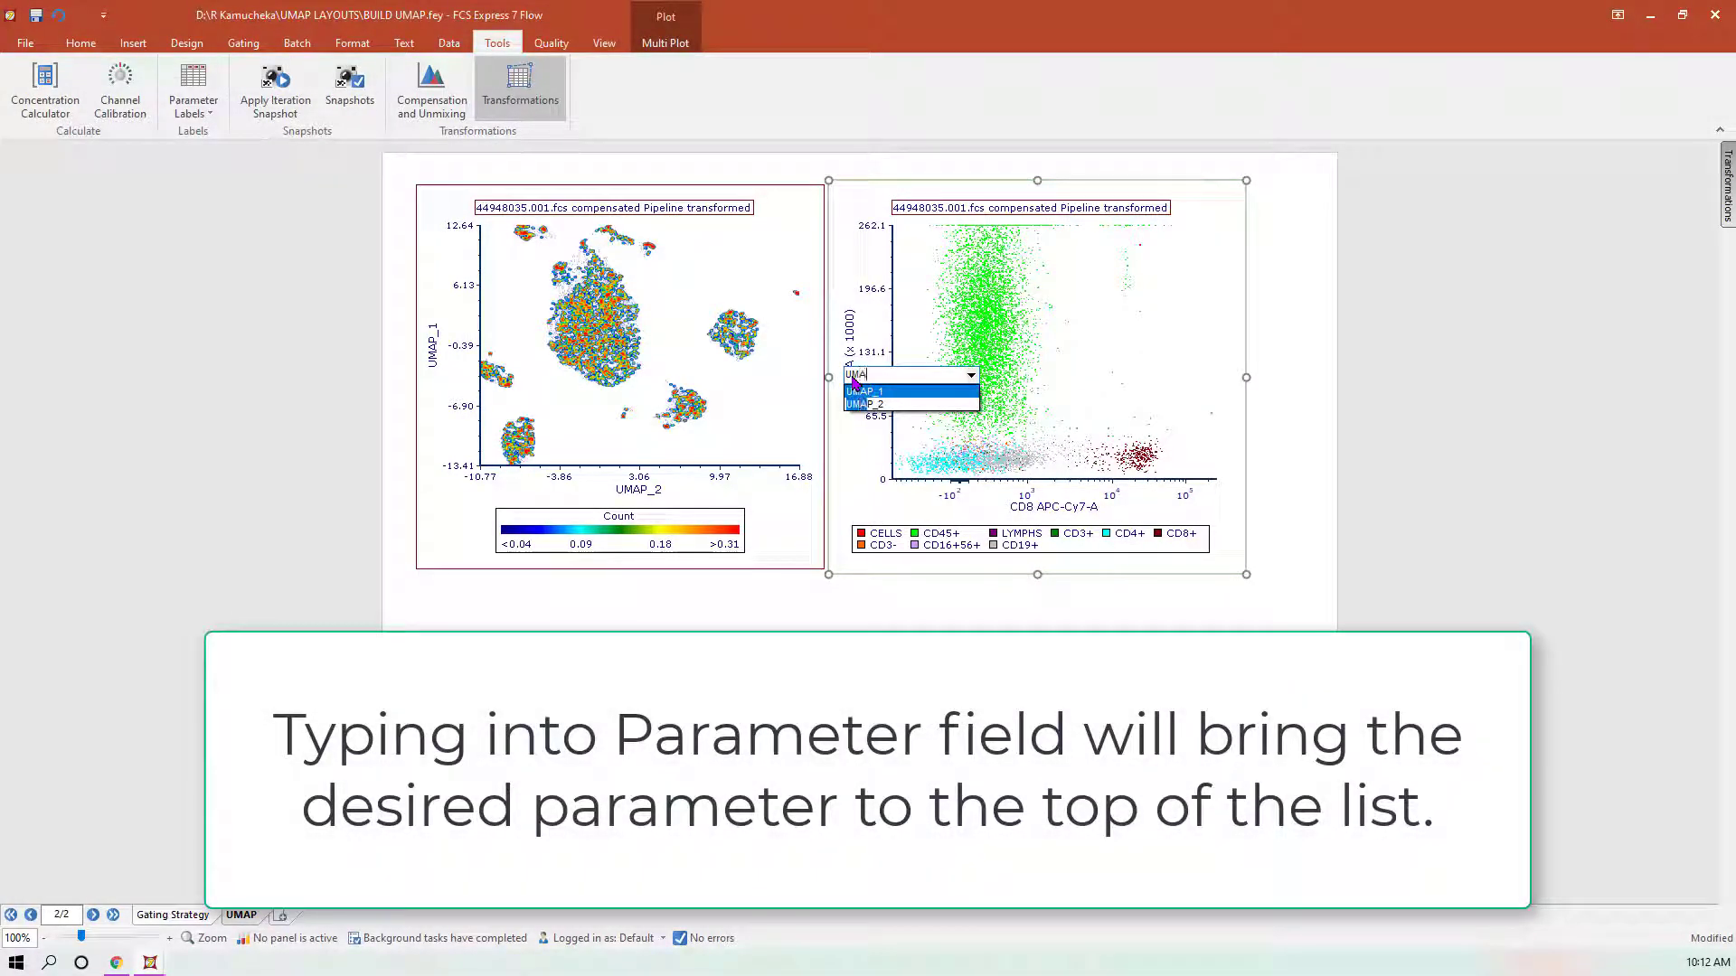
left_click(894, 392)
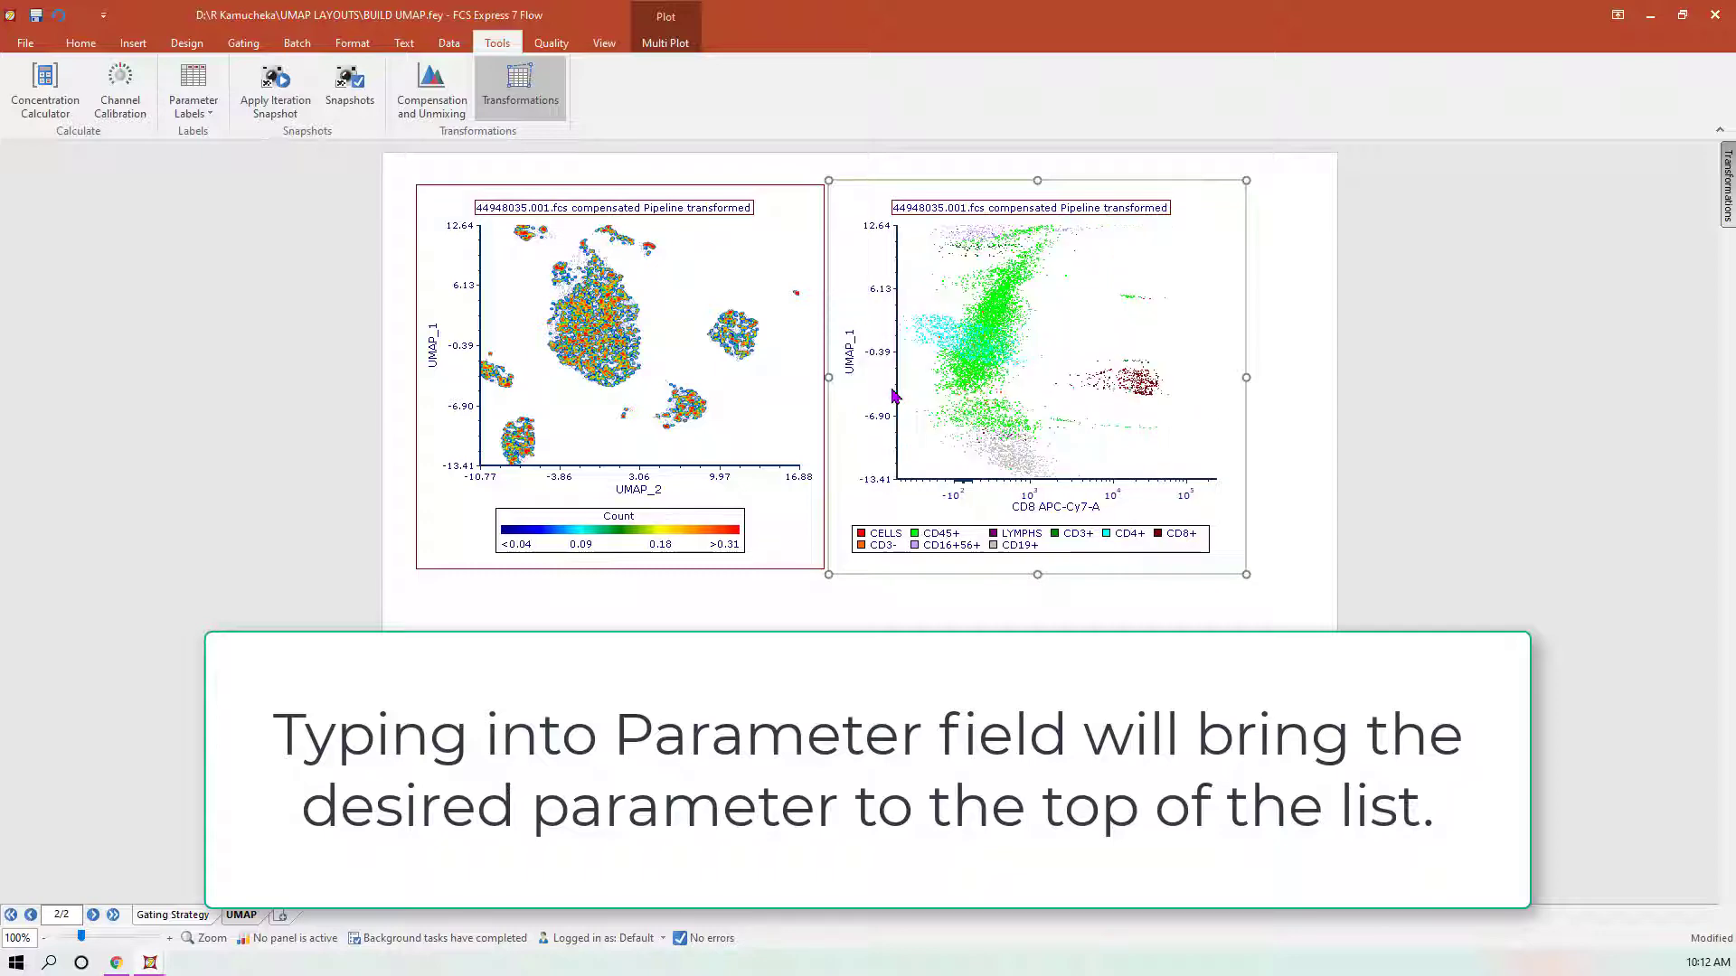
left_click(1049, 507)
type("UMA")
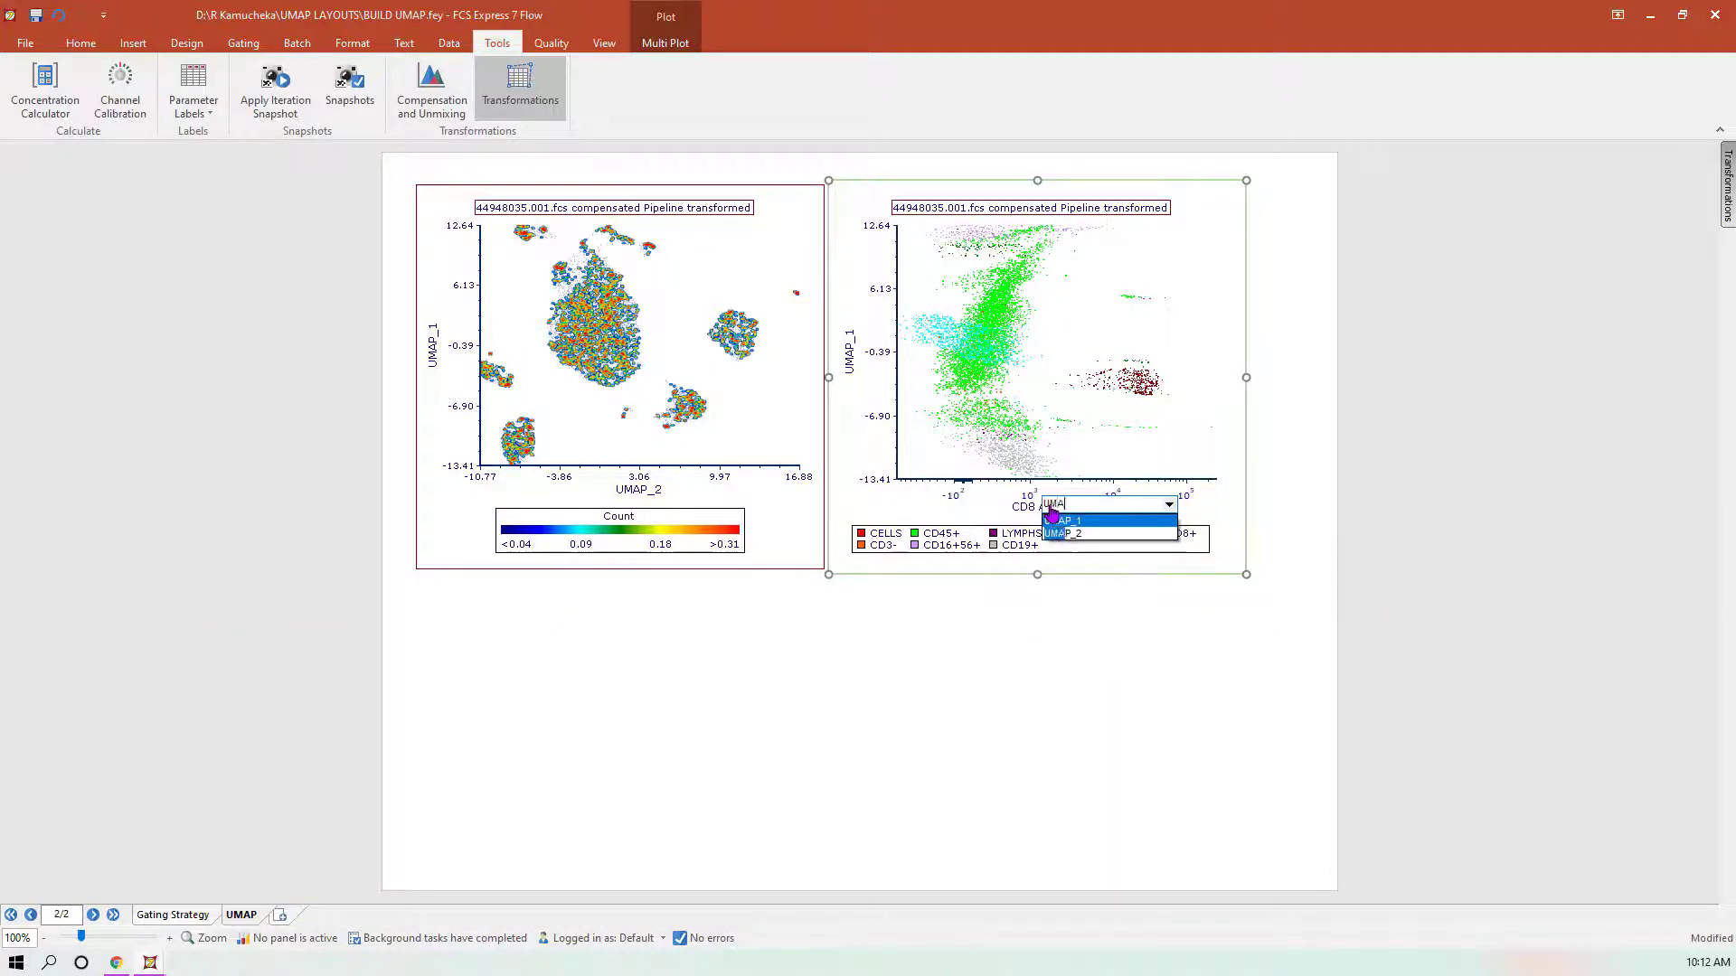
left_click(1063, 533)
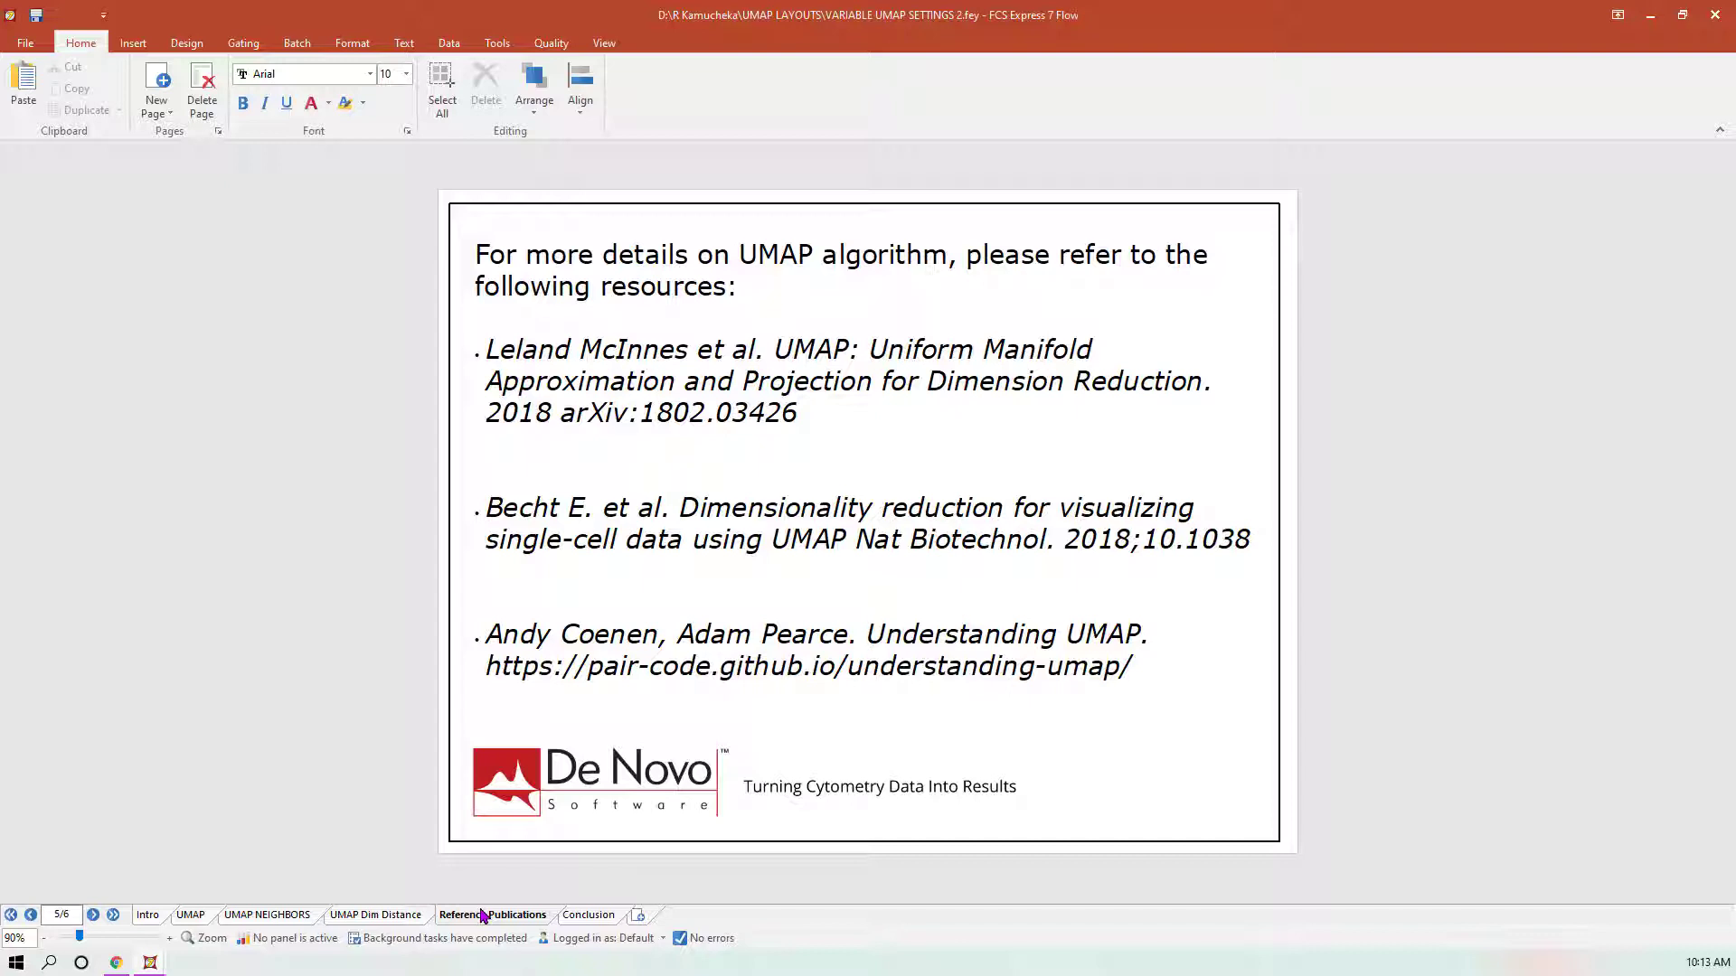
- Switch to the Conclusion page of the layout
left_click(568, 918)
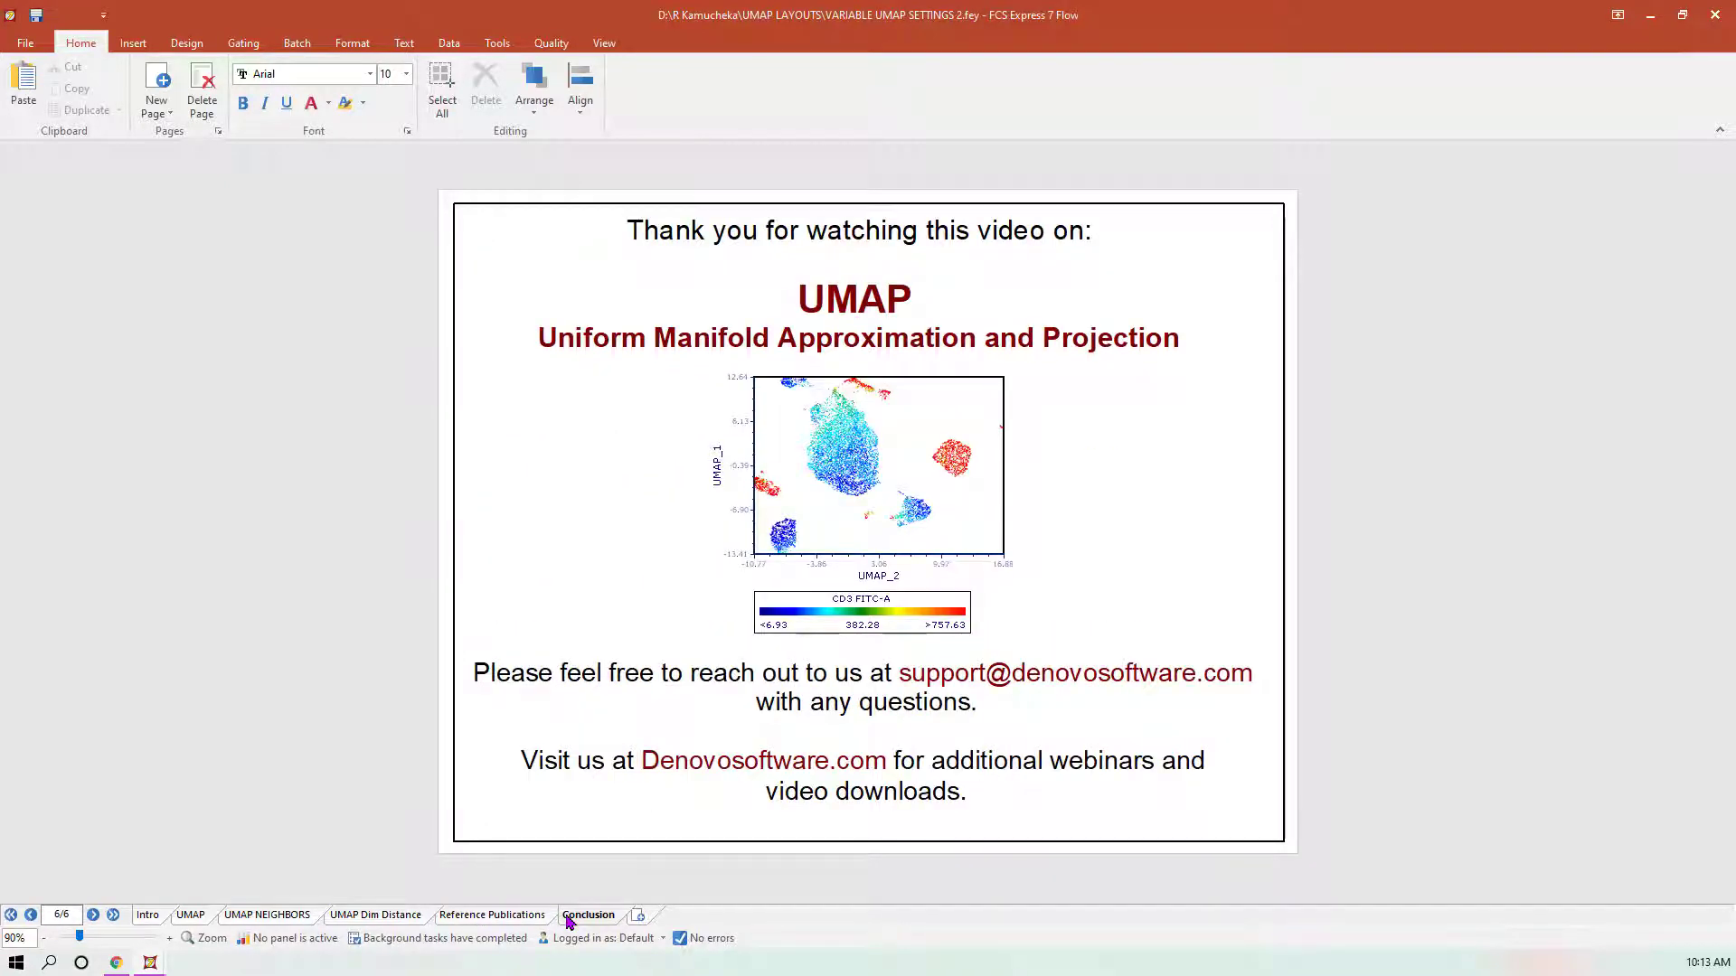